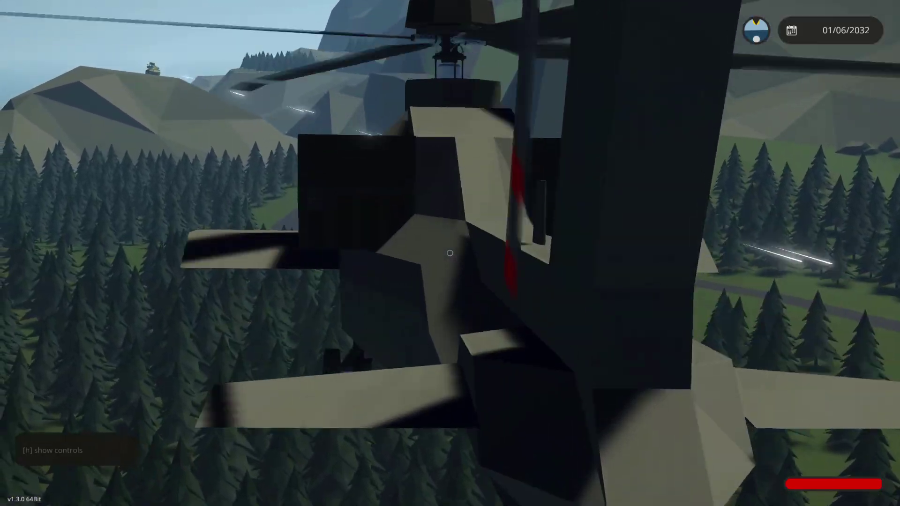
{"action": "scroll", "coordinate": [450, 253], "scroll_direction": "down", "scroll_amount": 5}
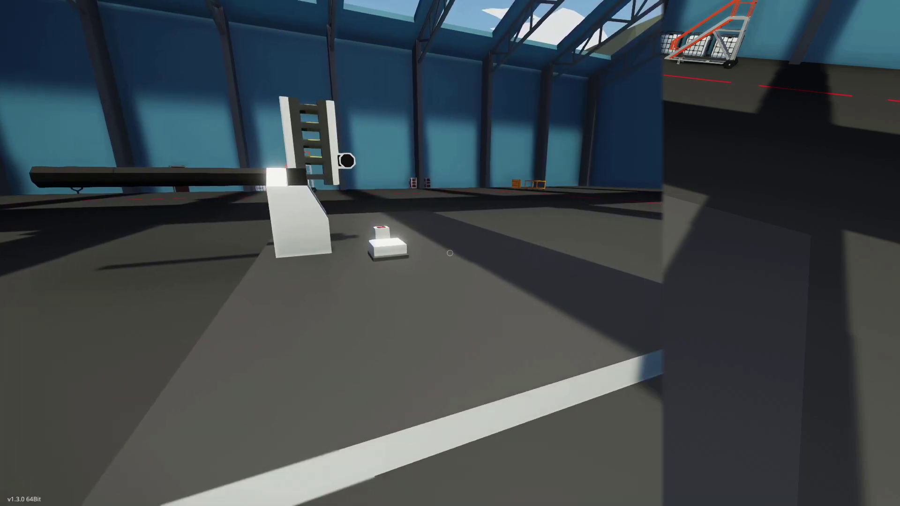
Walk around the finished battle cannon in the hangar and examine its mount, ammo belt stack and Fire! button
{"action": "key", "text": "w"}
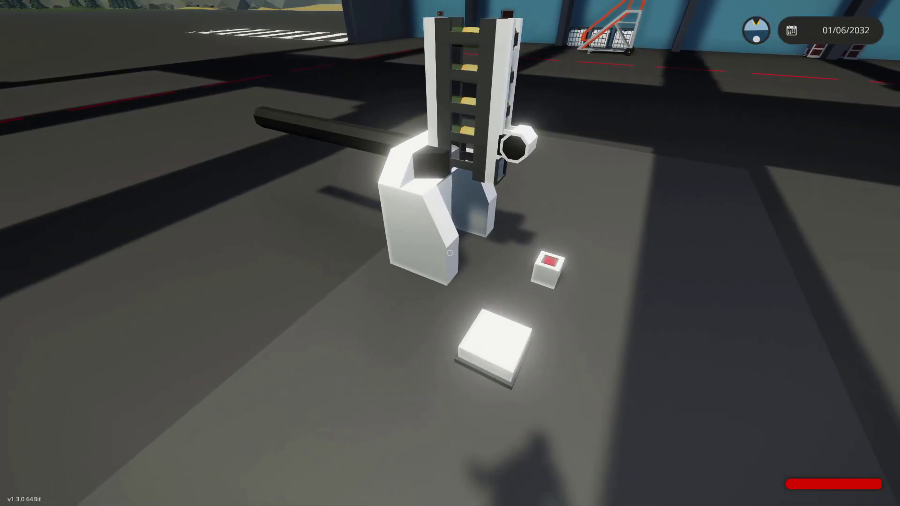
{"action": "key", "text": "s"}
{"action": "key", "text": "w"}
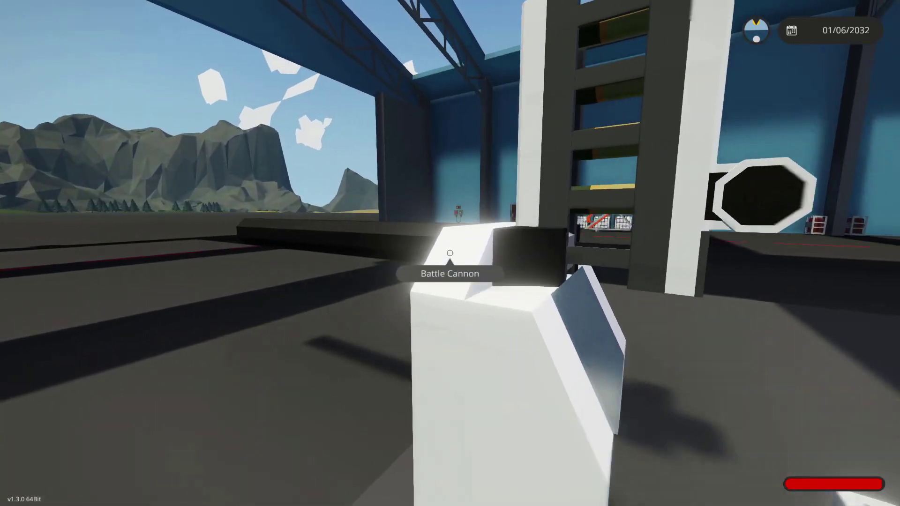
{"action": "key", "text": "s"}
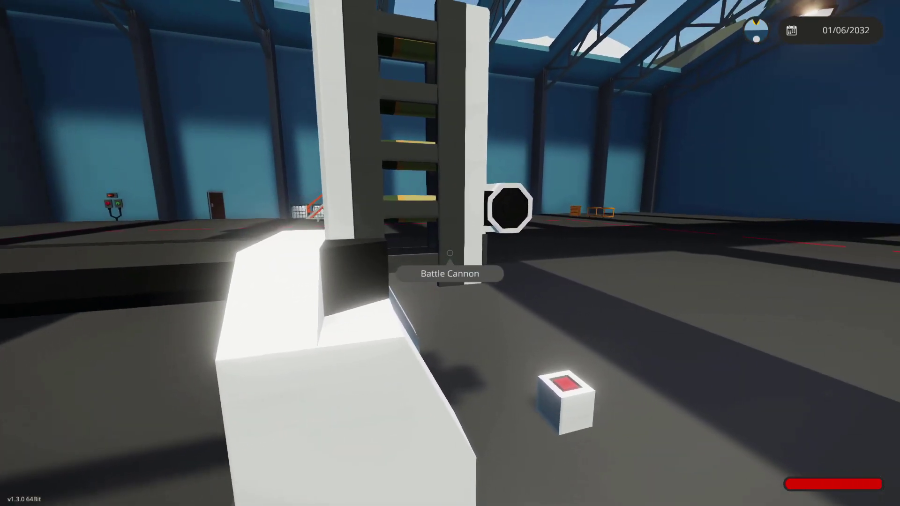
{"action": "key", "text": "w"}
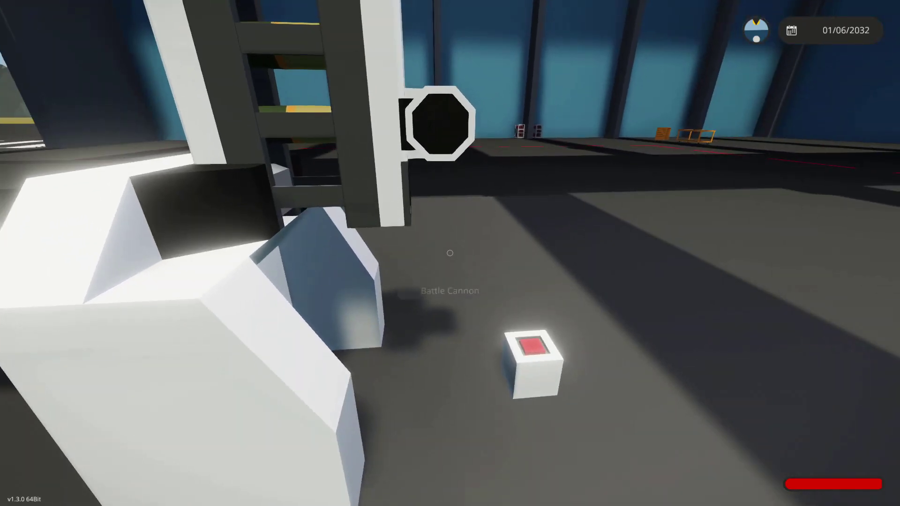
{"action": "key", "text": "s"}
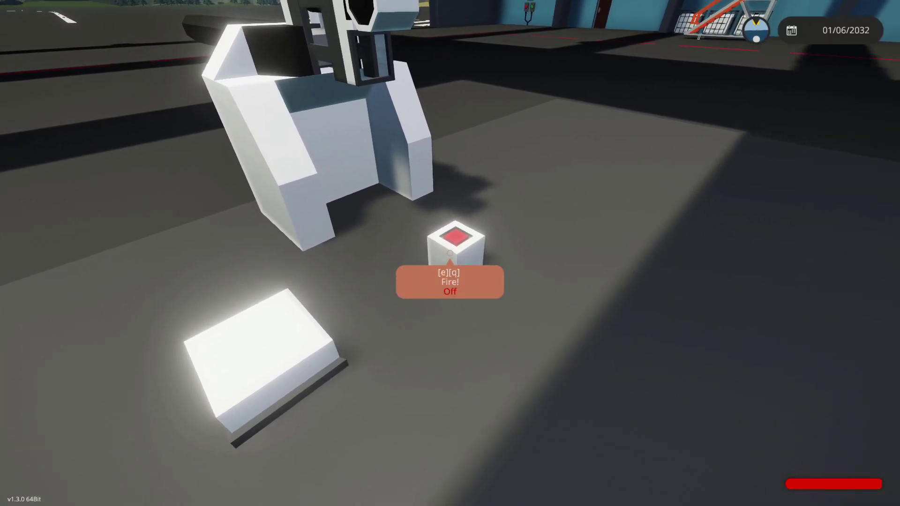
{"action": "key", "text": "a"}
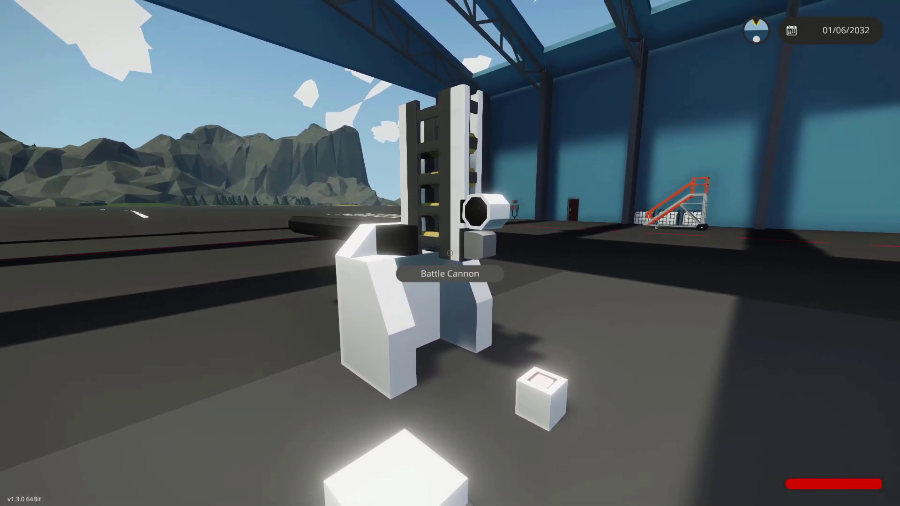
{"action": "key", "text": "z"}
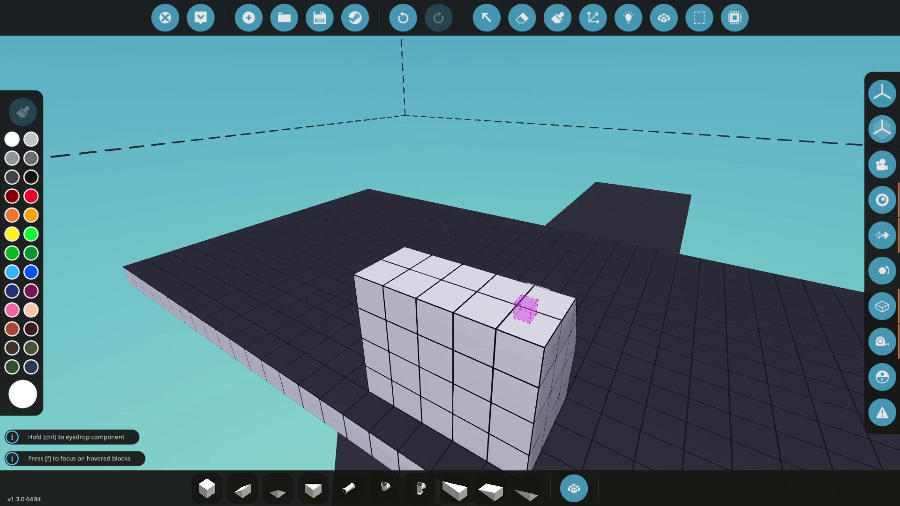
Search the component inventory for "canno" and pick the Battle Cannon
{"action": "left_click_drag", "start_coordinate": [525, 309], "coordinate": [347, 244]}
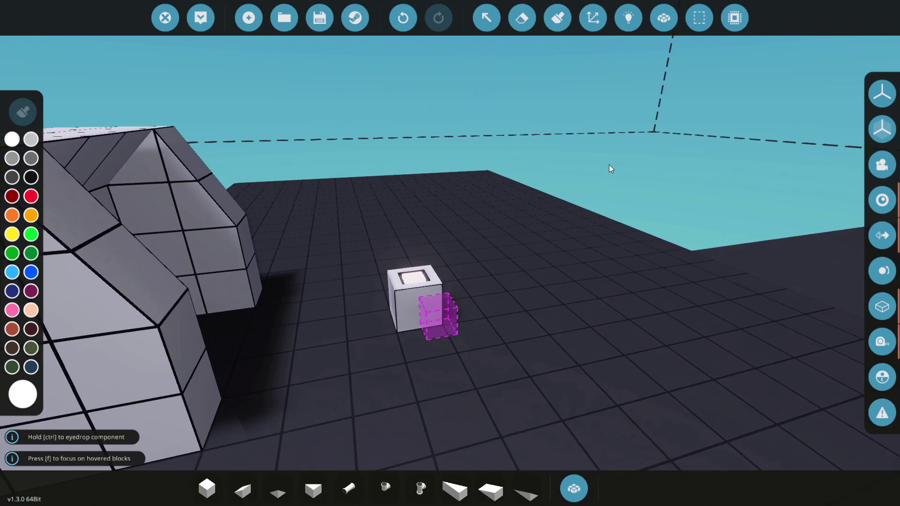
{"action": "left_click_drag", "start_coordinate": [609, 165], "coordinate": [558, 171]}
{"action": "key", "text": "s"}
{"action": "key", "text": "Tab"}
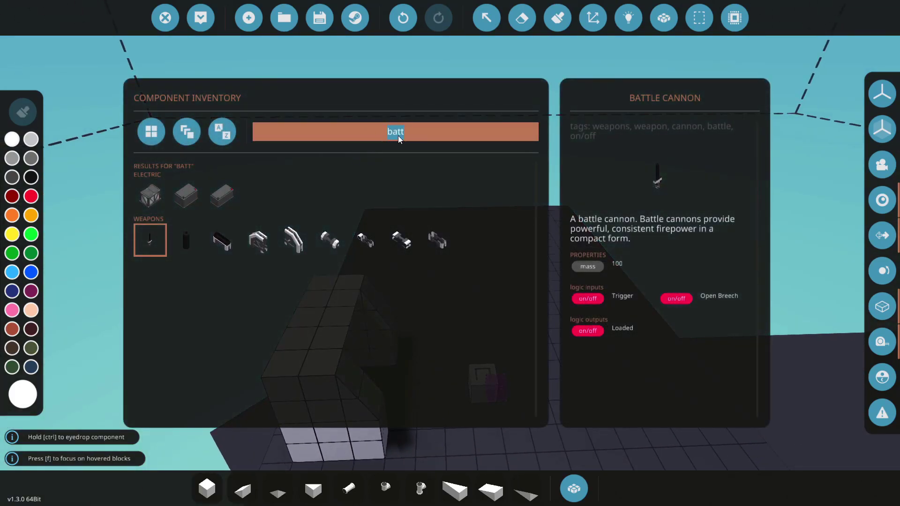
{"action": "type", "text": "canno"}
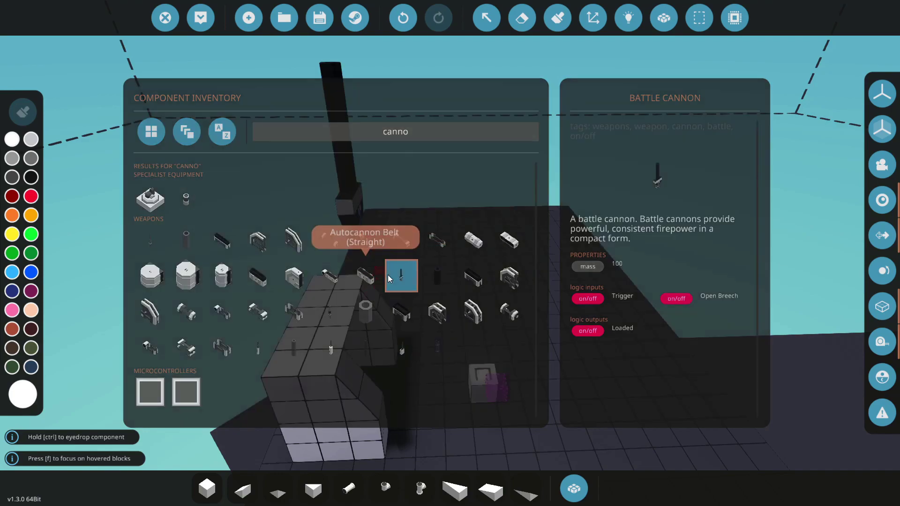
{"action": "left_click", "coordinate": [387, 275]}
Rotate the battle cannon until its barrel is horizontal and place it on the white block mount
{"action": "key", "text": "i"}
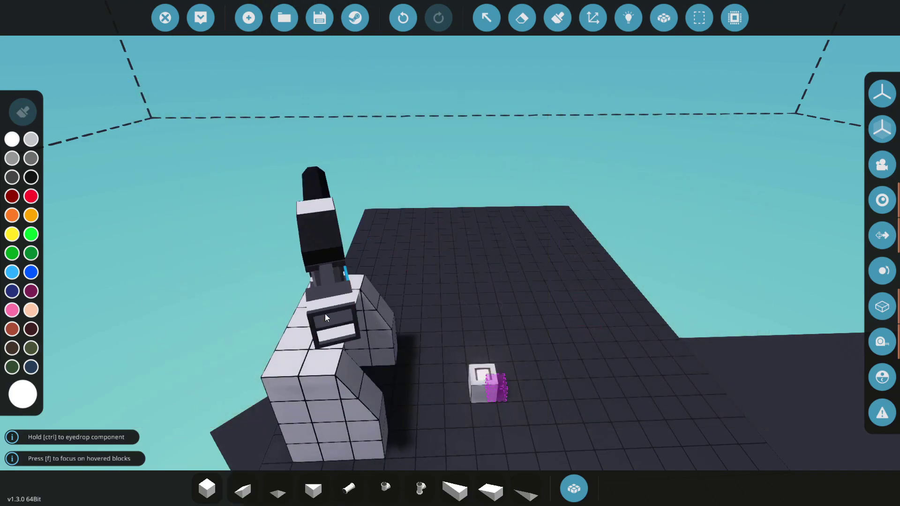
{"action": "key", "text": "j"}
{"action": "key", "text": "i"}
{"action": "key", "text": "i"}
{"action": "left_click", "coordinate": [309, 320]}
{"action": "key", "text": "d"}
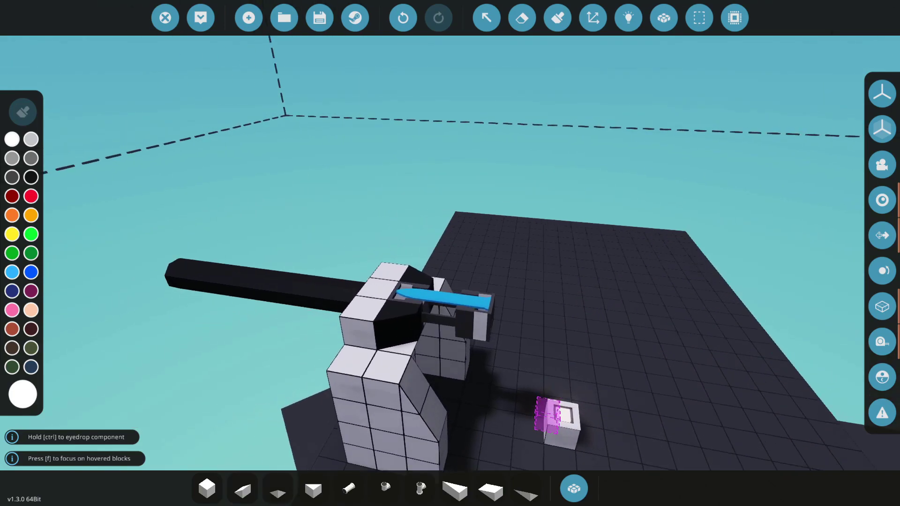
{"action": "key", "text": "w"}
{"action": "key", "text": "a"}
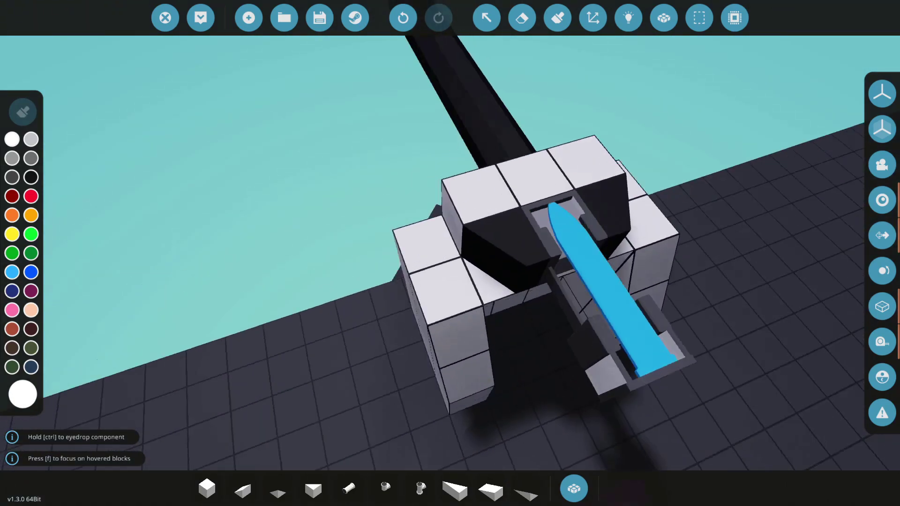
{"action": "key", "text": "w"}
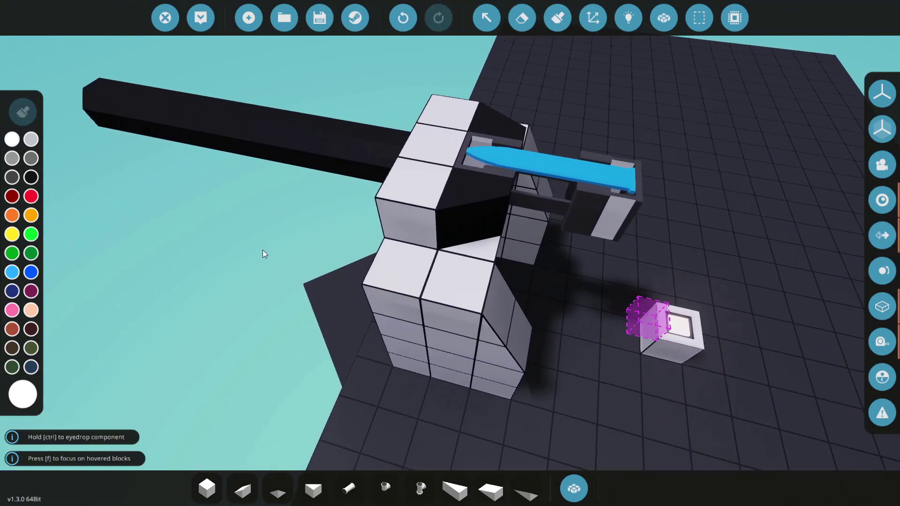
Search the component inventory for "battle" and place a Battle Cannon Belt (Straight) on the cannon's breech
{"action": "key", "text": "q"}
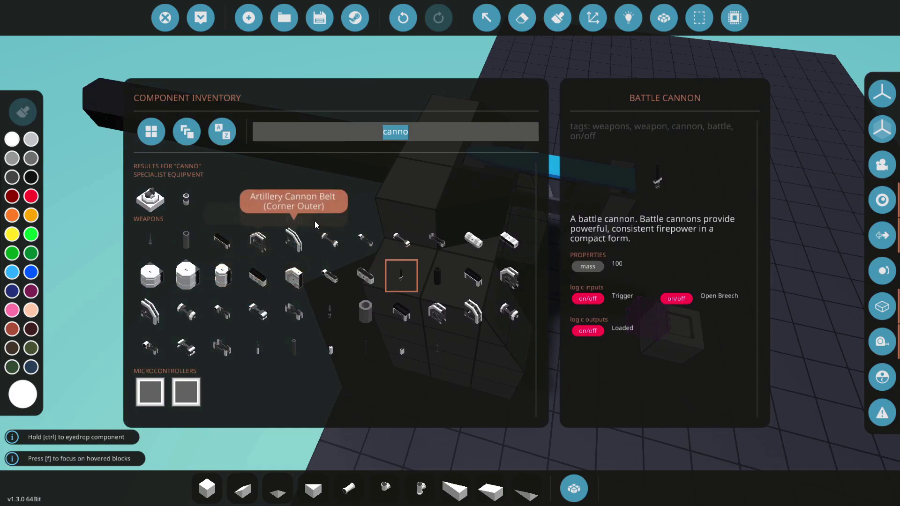
{"action": "type", "text": "battle"}
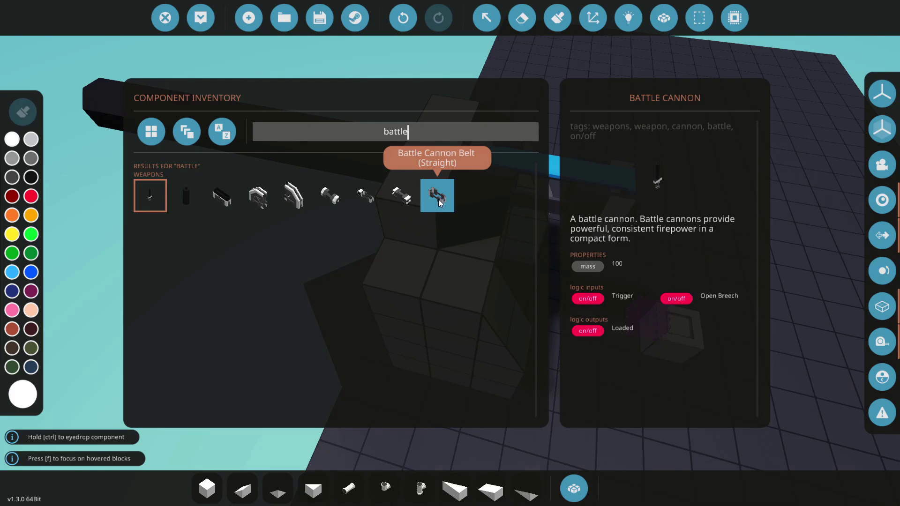
{"action": "left_click", "coordinate": [439, 201]}
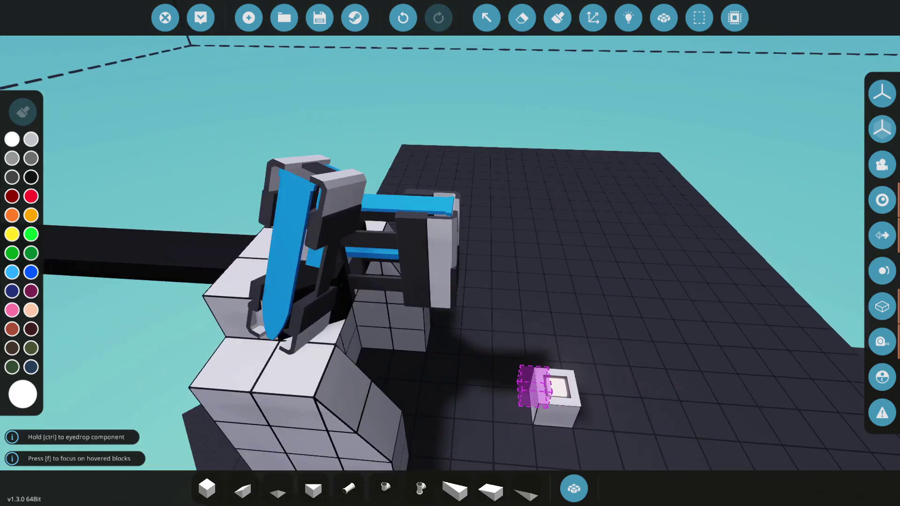
Try a Battle Cannon Belt (Corner Outer) on top of the straight belt, and erase both belt pieces
{"action": "key", "text": "Tab"}
{"action": "left_click", "coordinate": [292, 202]}
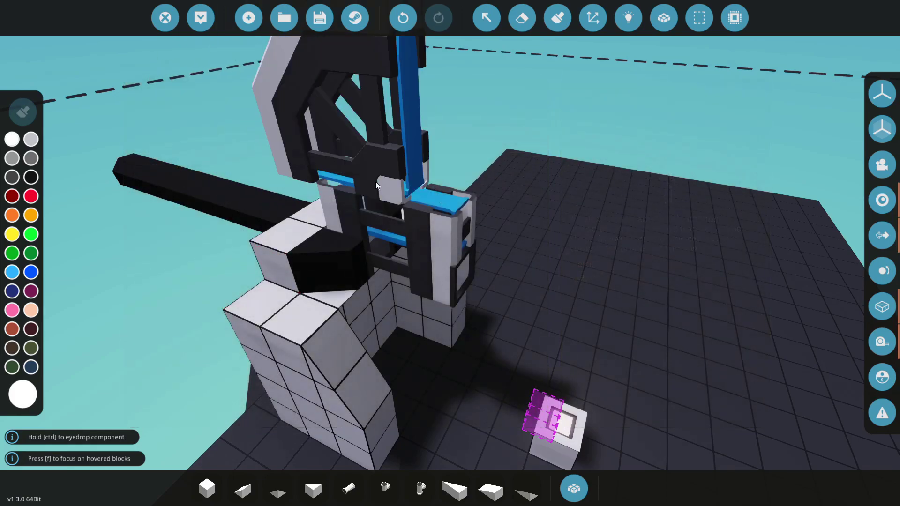
{"action": "key", "text": "s"}
{"action": "key", "text": "w"}
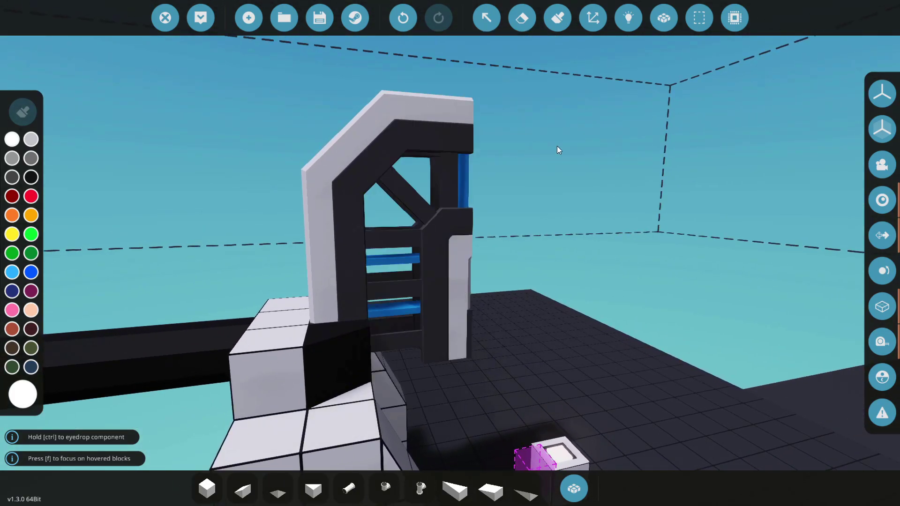
{"action": "key", "text": "a"}
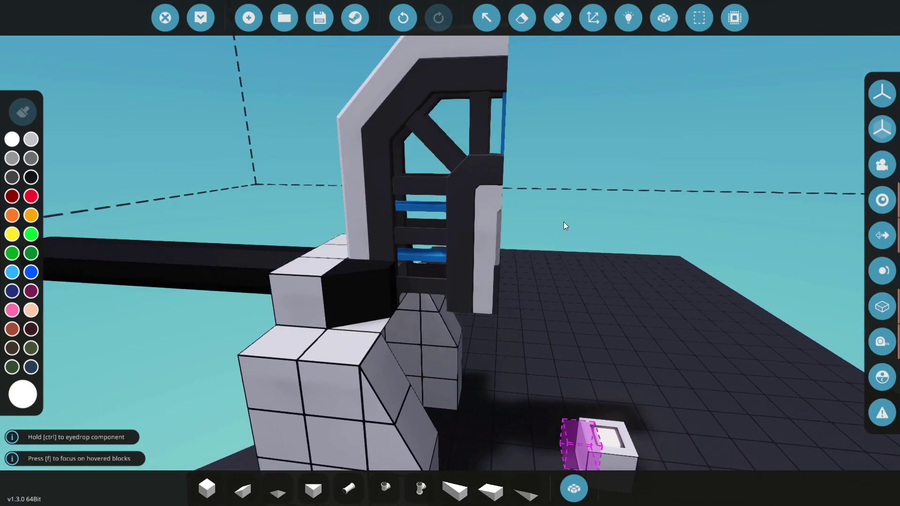
{"action": "key", "text": "x"}
{"action": "left_click", "coordinate": [399, 270]}
Pick the Battle Cannon Belt (Feeder) and place it on top of the cannon's breech
{"action": "key", "text": "q"}
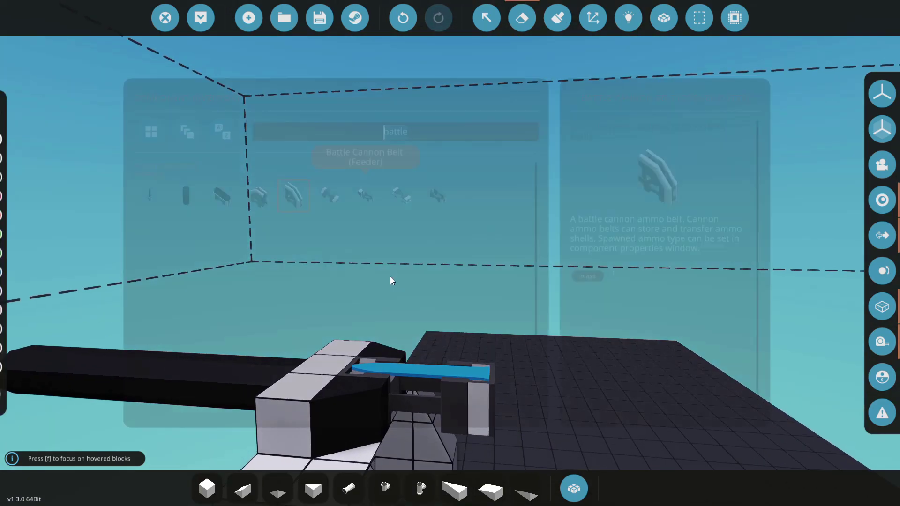
{"action": "left_click", "coordinate": [366, 196]}
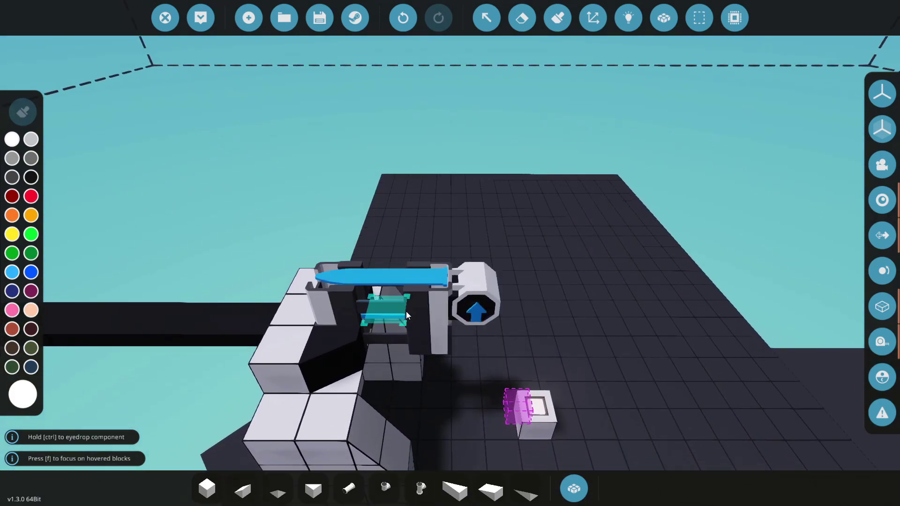
{"action": "left_click", "coordinate": [406, 311]}
{"action": "left_click", "coordinate": [393, 312]}
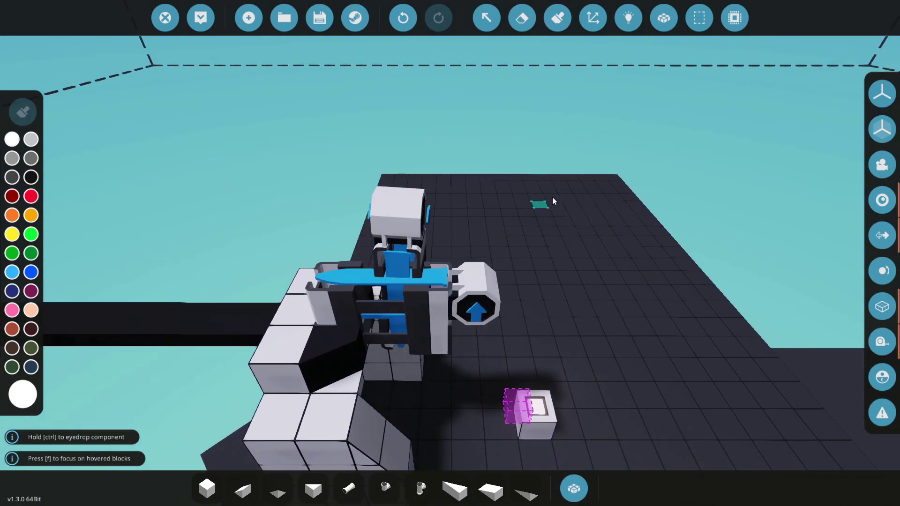
{"action": "key", "text": "w"}
{"action": "left_click_drag", "start_coordinate": [706, 401], "coordinate": [707, 399]}
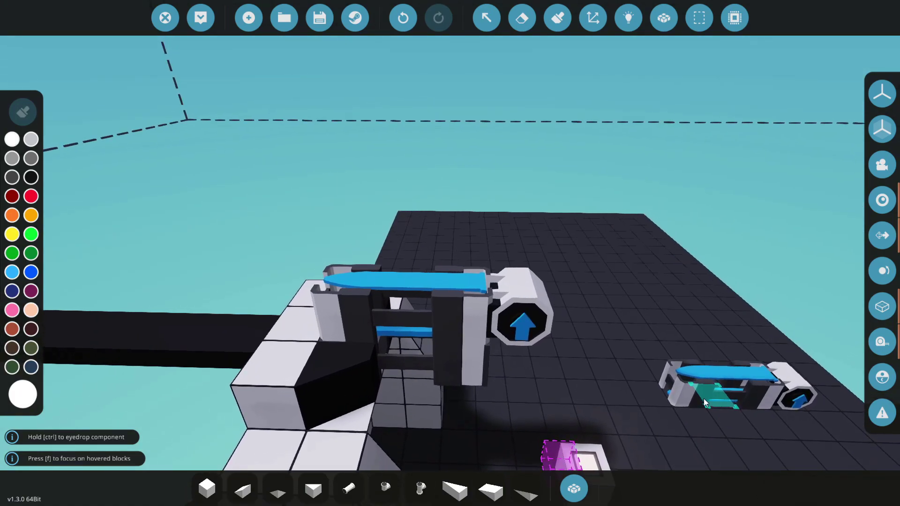
{"action": "mouse_move", "coordinate": [524, 329]}
{"action": "left_mouse_down"}
{"action": "mouse_move", "coordinate": [638, 315]}
{"action": "mouse_move", "coordinate": [621, 375]}
{"action": "left_mouse_up"}
{"action": "key", "text": "w"}
Erase the placed feeder and put it back flipped, with its arrow pointing down toward the breech
{"action": "key", "text": "x"}
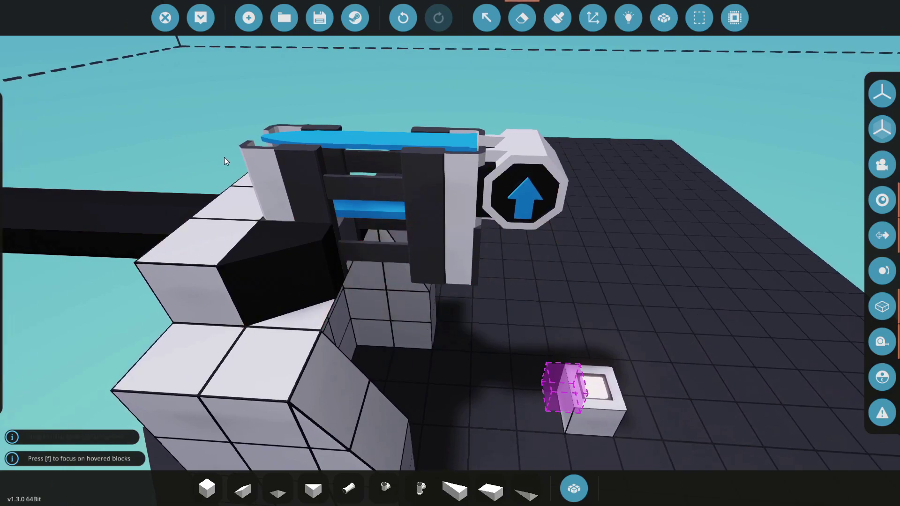
{"action": "key", "text": "x"}
{"action": "key", "text": "i"}
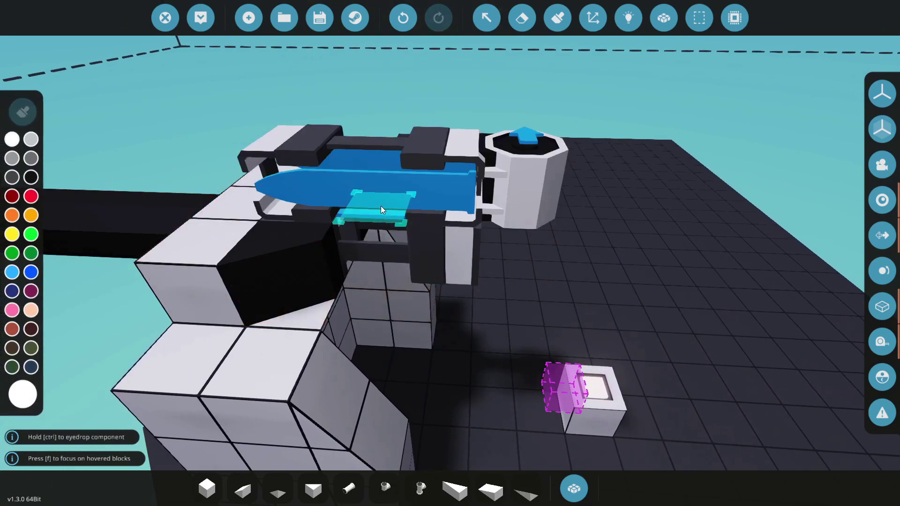
{"action": "key", "text": "r"}
{"action": "left_click_drag", "start_coordinate": [373, 205], "coordinate": [222, 138]}
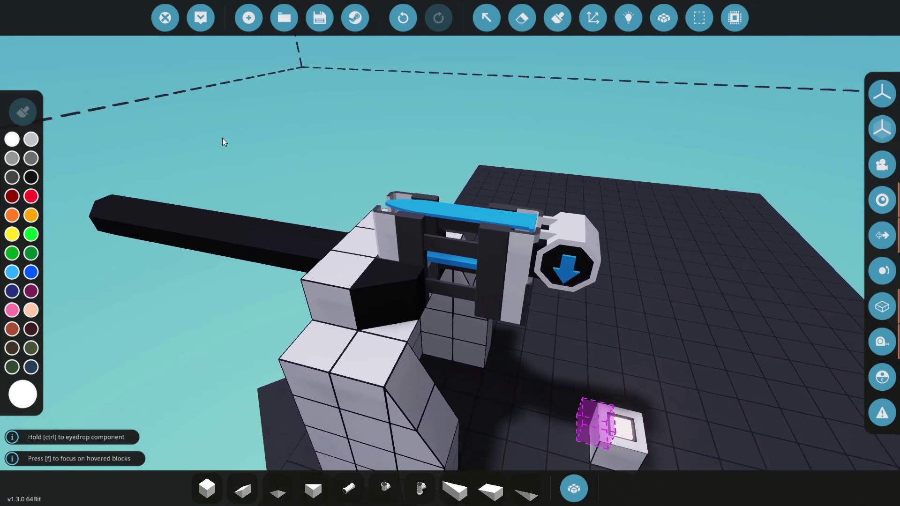
Pick the Battle Cannon Belt (Straight) and stack three of them on top of the feeder
{"action": "key", "text": "u"}
{"action": "key", "text": "j"}
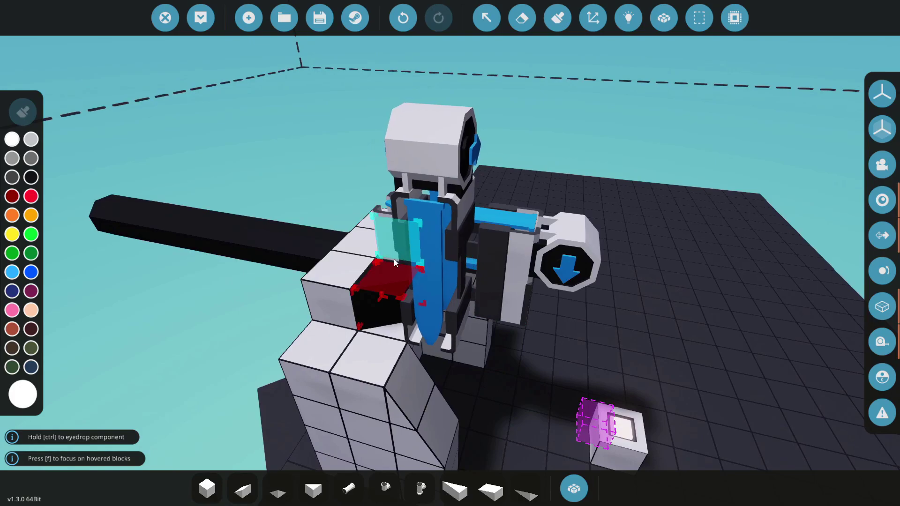
{"action": "scroll", "coordinate": [299, 224], "scroll_direction": "up", "scroll_amount": 3}
{"action": "key", "text": "Tab"}
{"action": "left_click", "coordinate": [434, 202]}
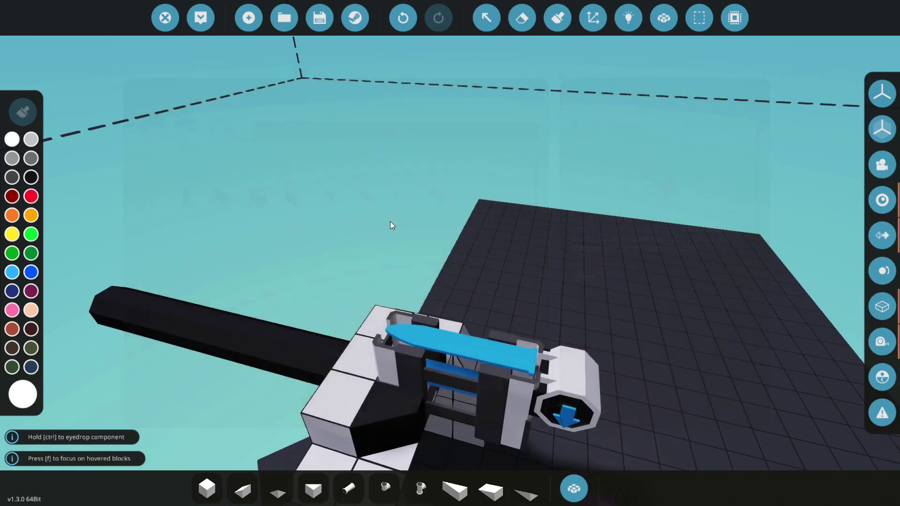
{"action": "left_click_drag", "start_coordinate": [391, 225], "coordinate": [408, 240]}
{"action": "left_click", "coordinate": [407, 254]}
{"action": "left_click", "coordinate": [406, 204]}
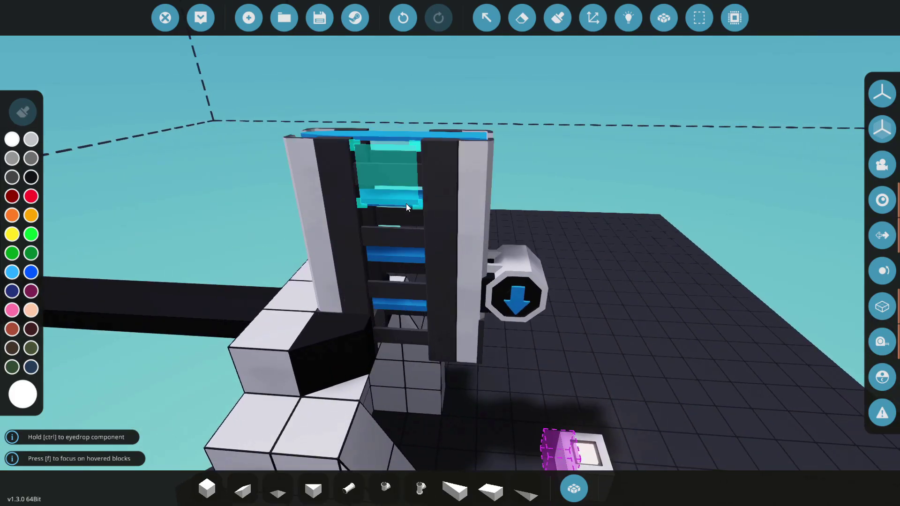
{"action": "scroll", "coordinate": [405, 206], "scroll_direction": "up", "scroll_amount": 2}
{"action": "left_click", "coordinate": [406, 223]}
{"action": "left_click_drag", "start_coordinate": [412, 216], "coordinate": [527, 150]}
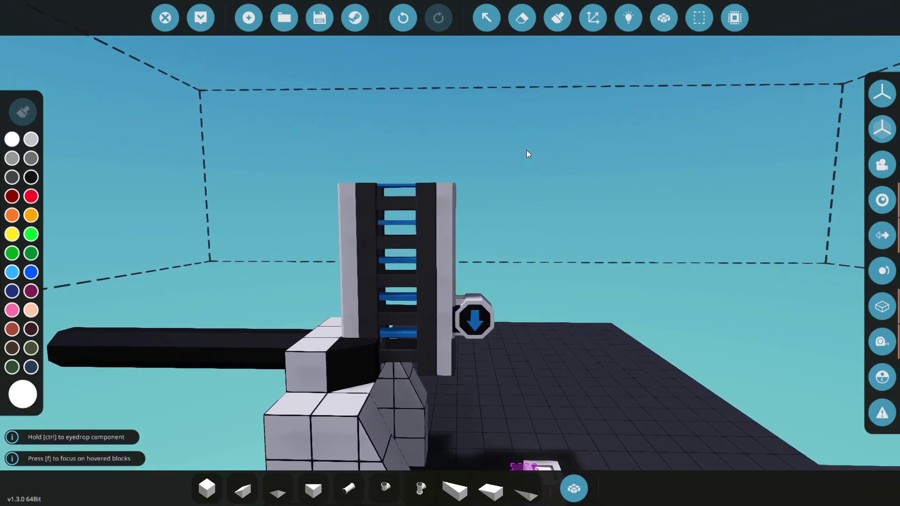
Set the ammo type of the three straight belts and the feeder to High Explosive
{"action": "left_click", "coordinate": [487, 17]}
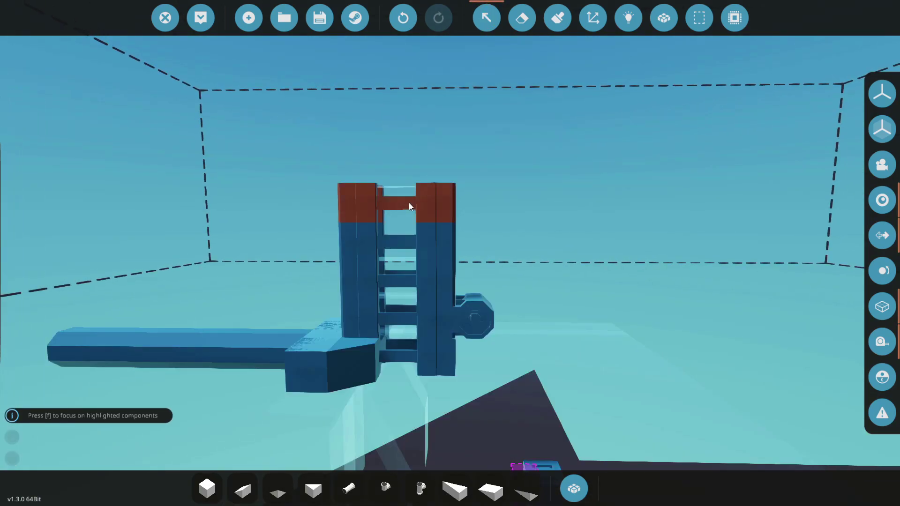
{"action": "left_click", "coordinate": [402, 216]}
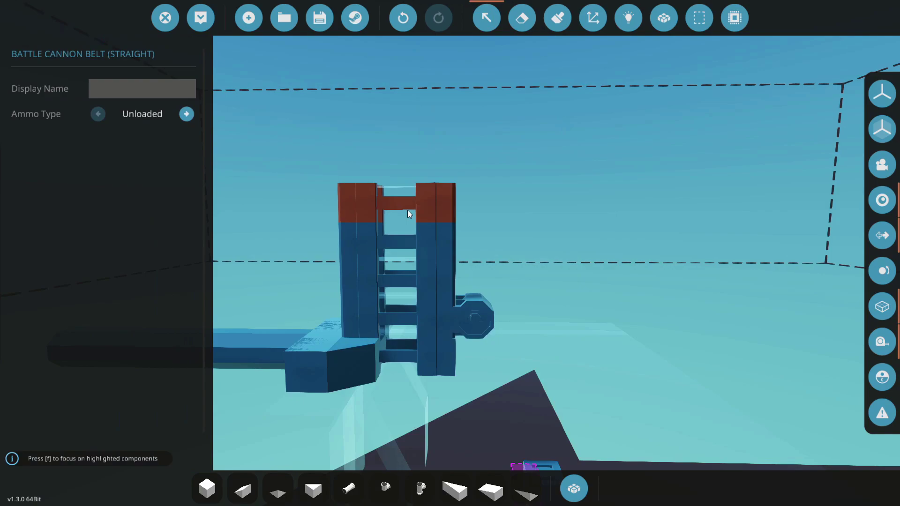
{"action": "left_click", "coordinate": [412, 289]}
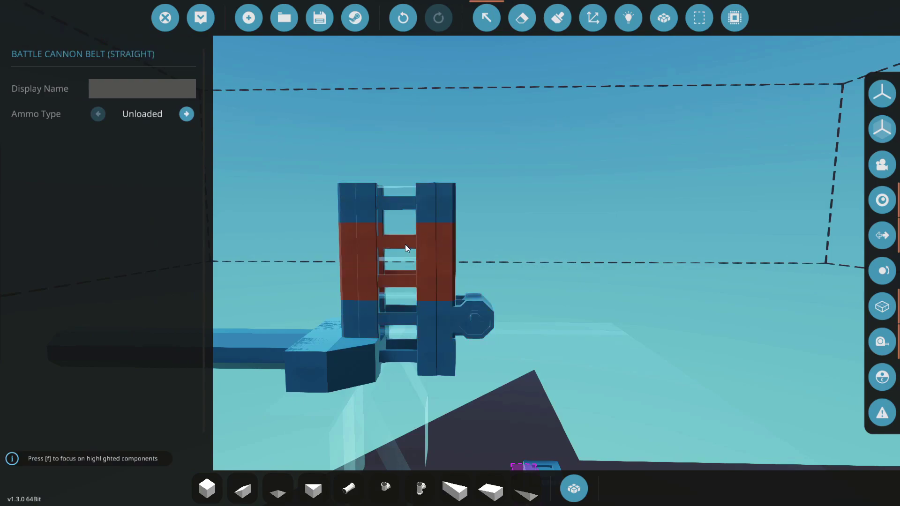
{"action": "left_click", "coordinate": [401, 210]}
{"action": "key", "text": "w"}
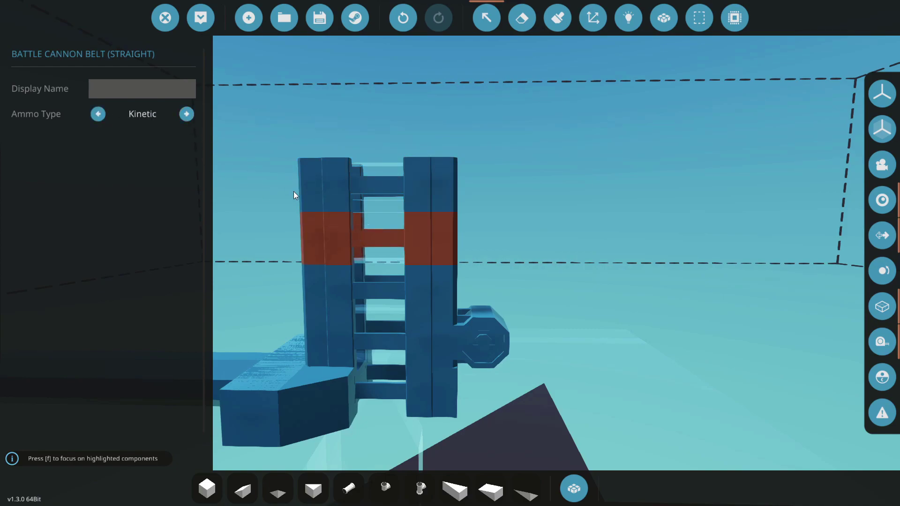
{"action": "left_click", "coordinate": [186, 115]}
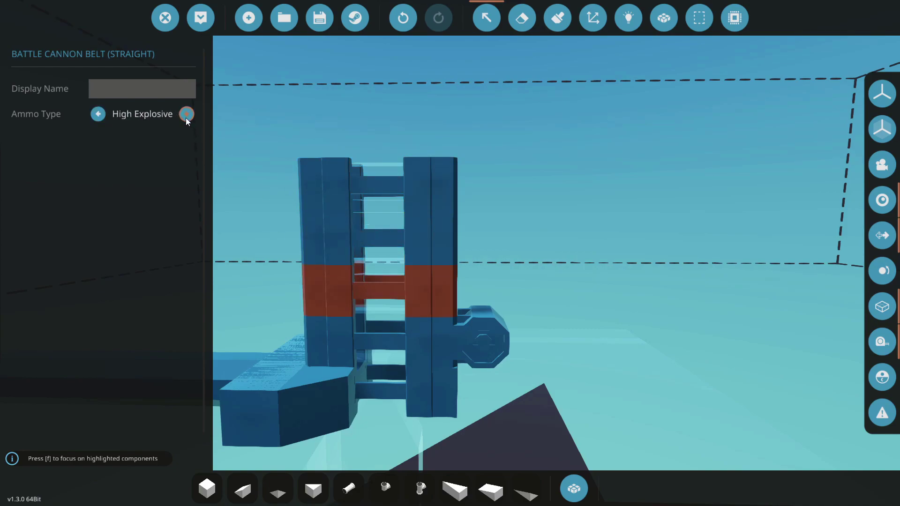
{"action": "left_click", "coordinate": [187, 113]}
{"action": "left_click", "coordinate": [186, 114]}
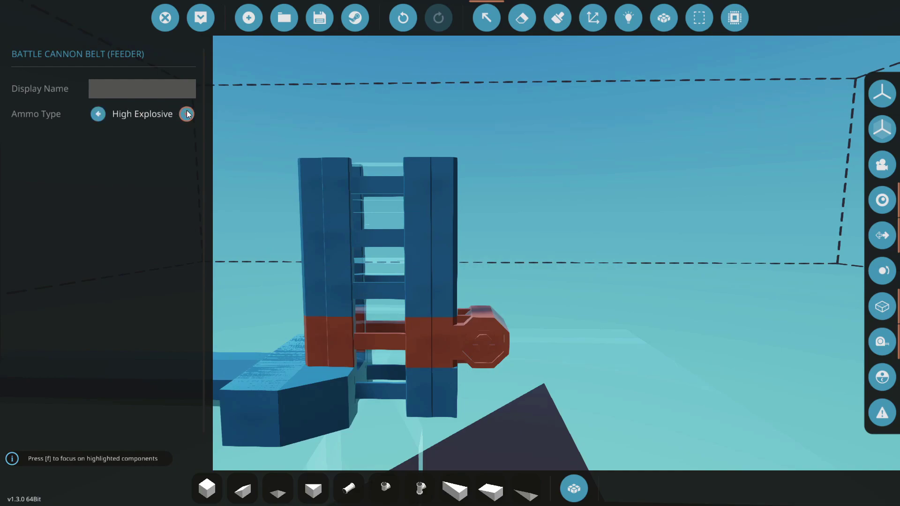
{"action": "left_click", "coordinate": [487, 20]}
{"action": "scroll", "coordinate": [544, 182], "scroll_direction": "down", "scroll_amount": 4}
{"action": "scroll", "coordinate": [544, 182], "scroll_direction": "up", "scroll_amount": 3}
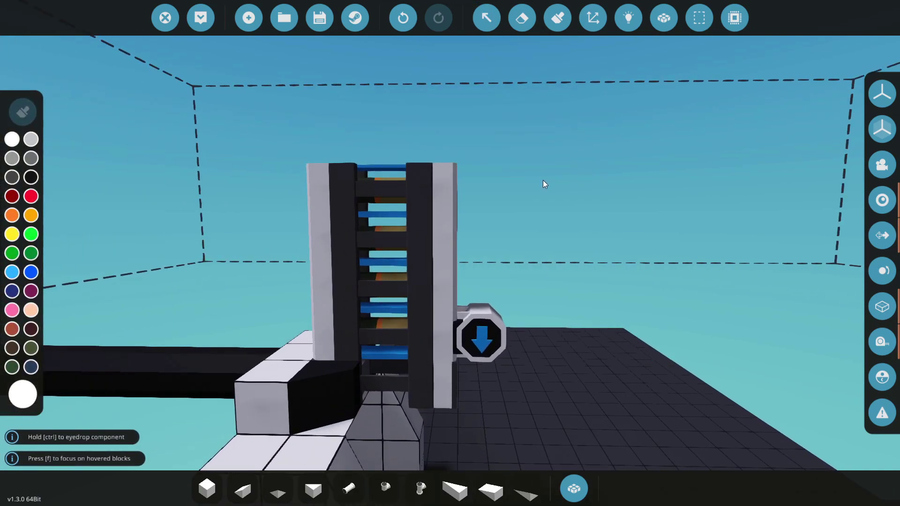
{"action": "left_click_drag", "start_coordinate": [543, 180], "coordinate": [543, 234]}
{"action": "scroll", "coordinate": [543, 180], "scroll_direction": "down", "scroll_amount": 3}
{"action": "left_click", "coordinate": [391, 215], "text": "ctrl"}
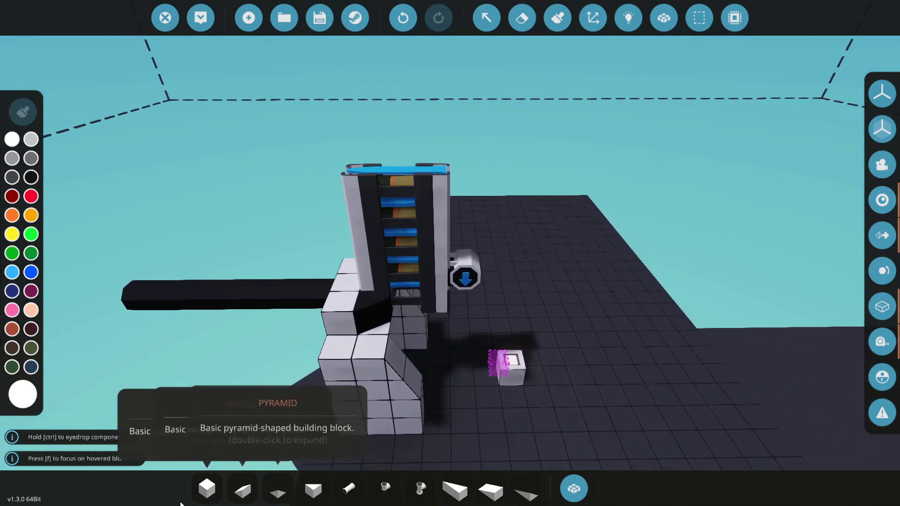
{"action": "left_click", "coordinate": [206, 489]}
{"action": "key", "text": "s"}
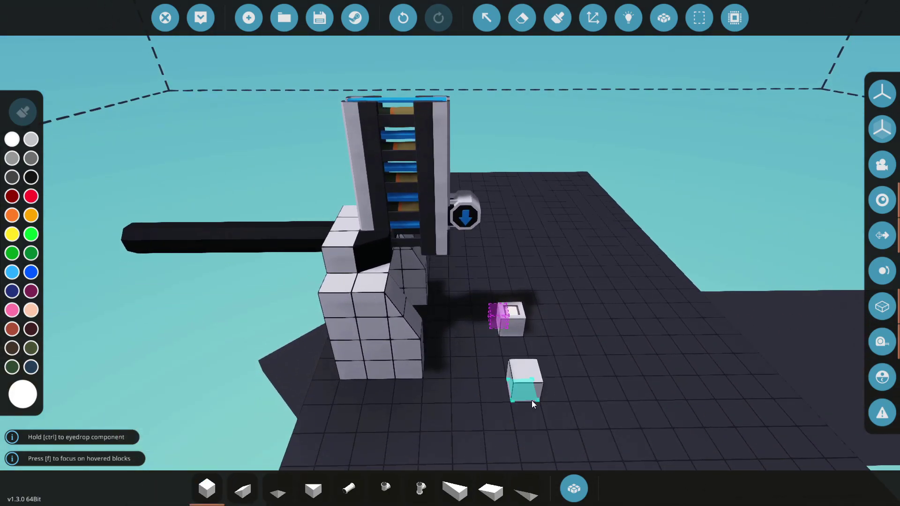
{"action": "scroll", "coordinate": [539, 392], "scroll_direction": "up", "scroll_amount": 2}
{"action": "left_click_drag", "start_coordinate": [553, 387], "coordinate": [586, 328]}
Examine the logic nodes of the feeder and the battle cannon, including Feed, Open Breech and Loaded
{"action": "left_click", "coordinate": [628, 18]}
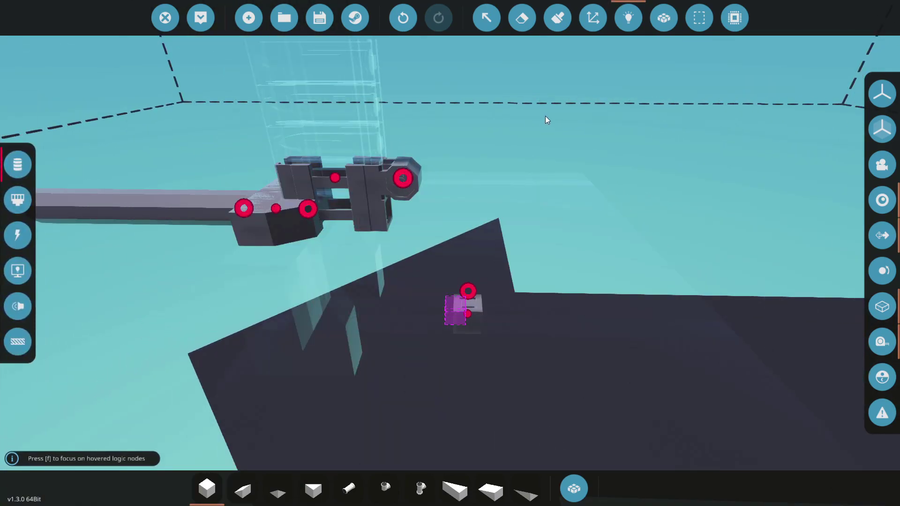
{"action": "left_click_drag", "start_coordinate": [513, 128], "coordinate": [449, 248]}
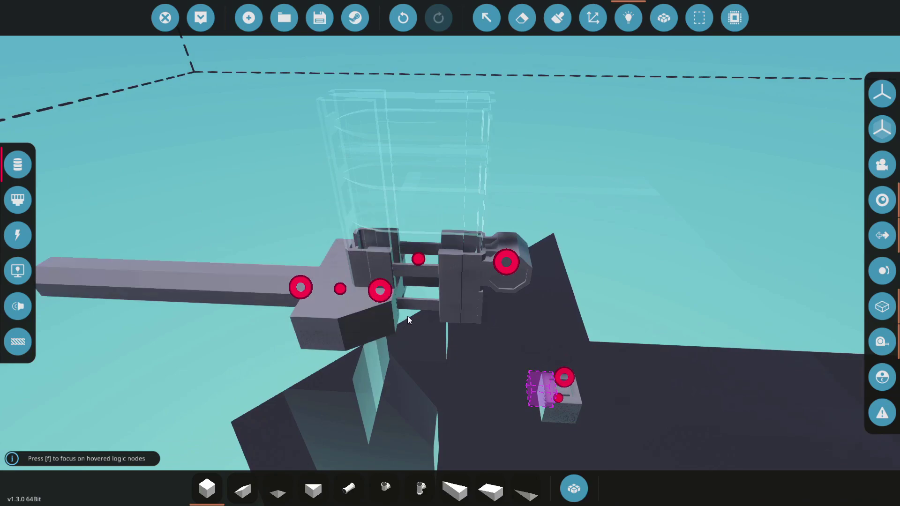
{"action": "scroll", "coordinate": [407, 317], "scroll_direction": "up", "scroll_amount": 1}
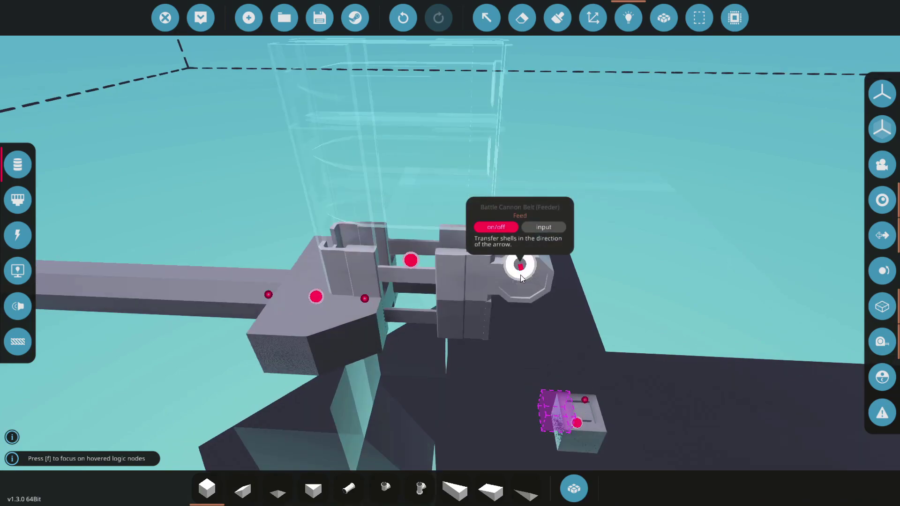
{"action": "left_click", "coordinate": [520, 266]}
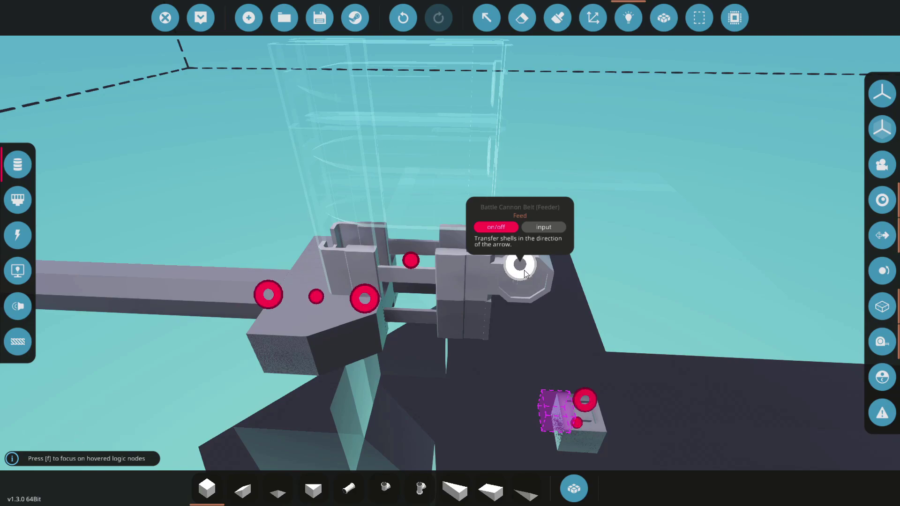
{"action": "mouse_move", "coordinate": [412, 262]}
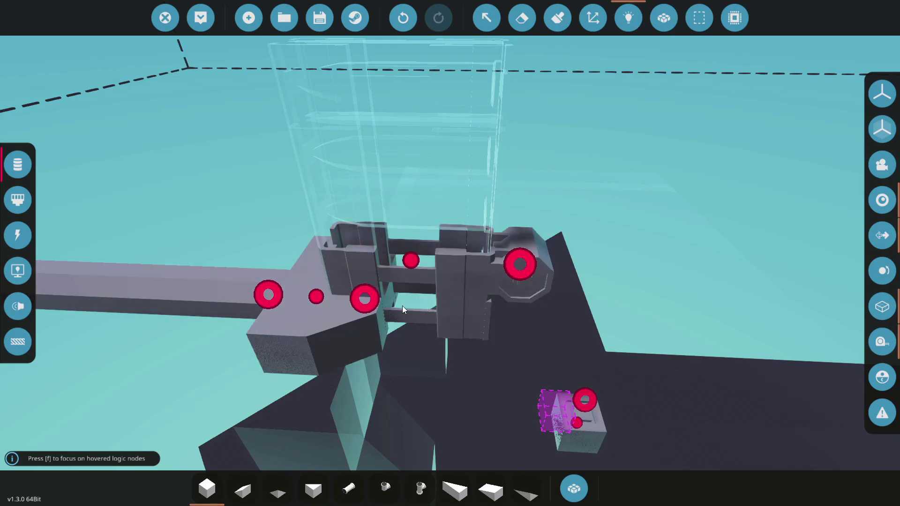
{"action": "left_click", "coordinate": [364, 298]}
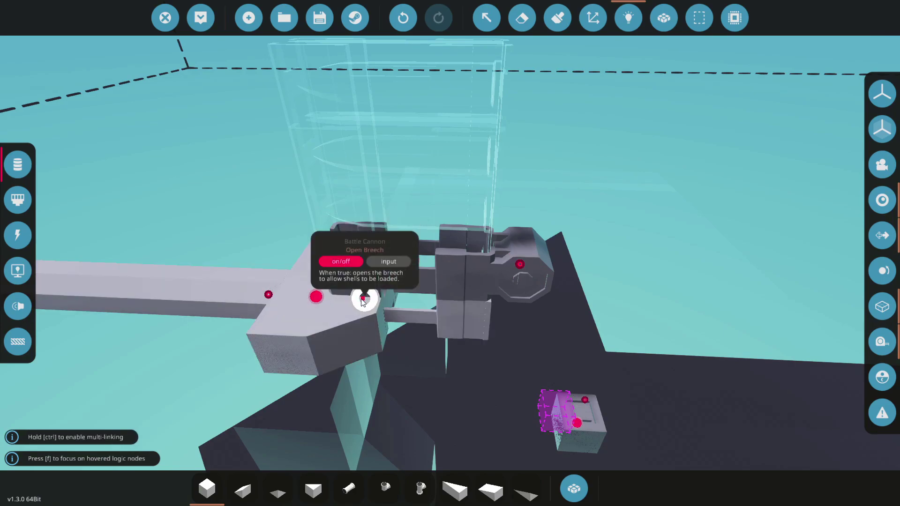
{"action": "key", "text": "f"}
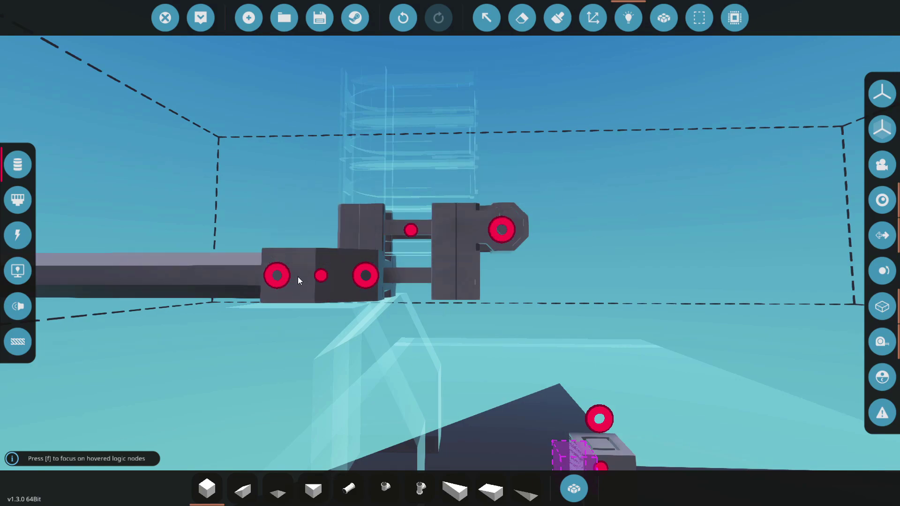
{"action": "key", "text": "f"}
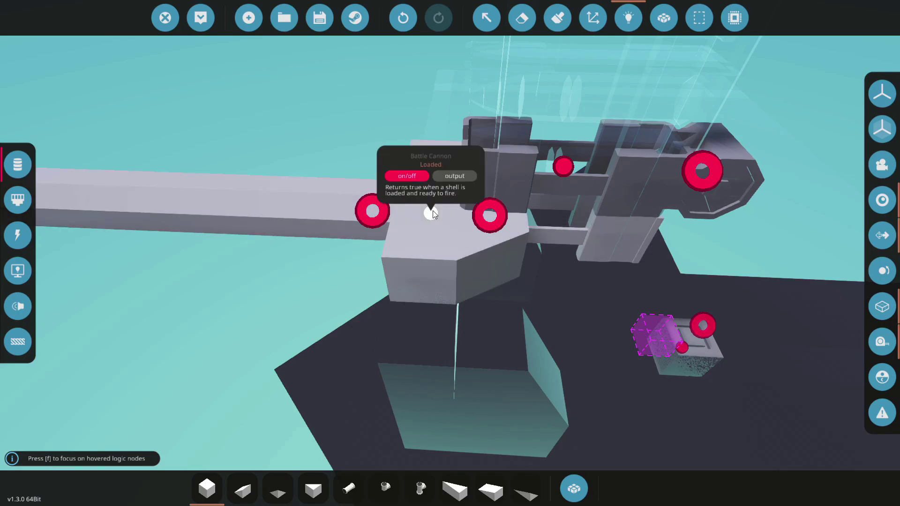
Link the battle cannon's Loaded output to the cannon's input node nearest the barrel
{"action": "left_click_drag", "start_coordinate": [430, 214], "coordinate": [377, 215]}
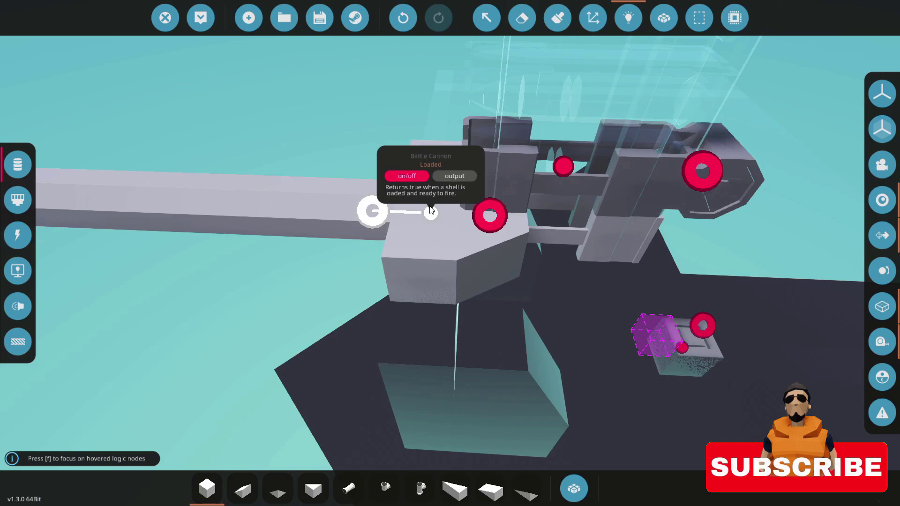
{"action": "key", "text": "f"}
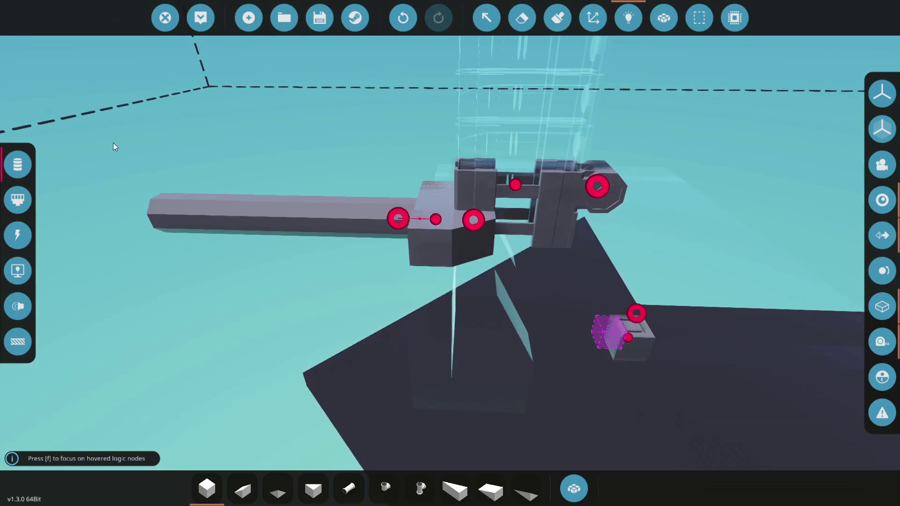
{"action": "left_click_drag", "start_coordinate": [627, 337], "coordinate": [649, 365]}
{"action": "key", "text": "d"}
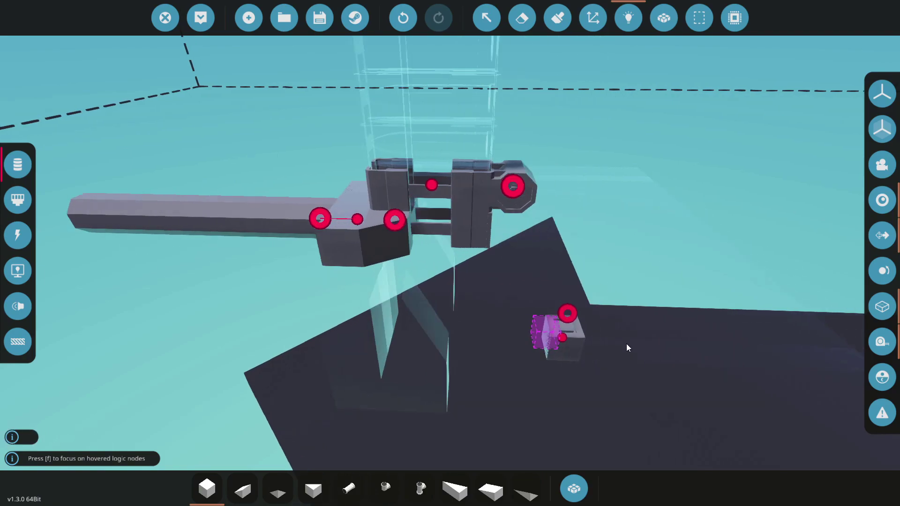
Find the Blinker in the component inventory, place one beside the Fire! button and paint it dark red
{"action": "key", "text": "1"}
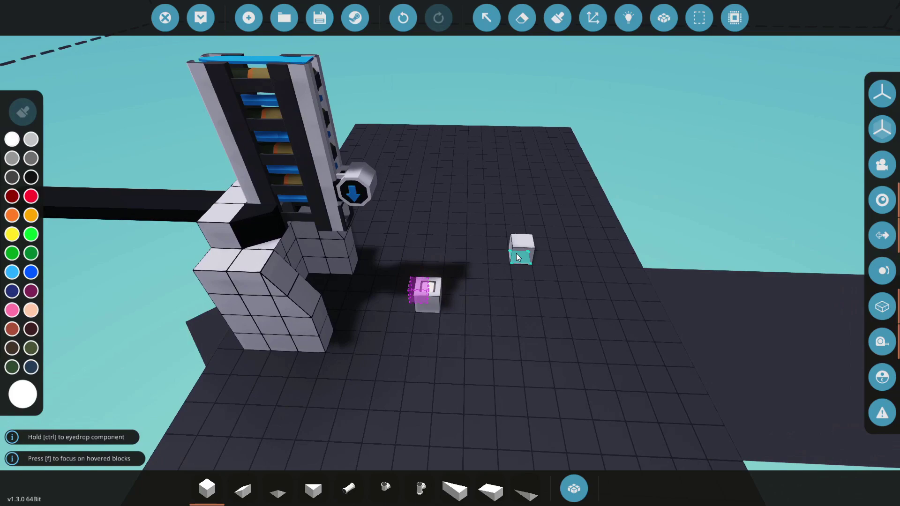
{"action": "type", "text": "q"}
{"action": "type", "text": "bli"}
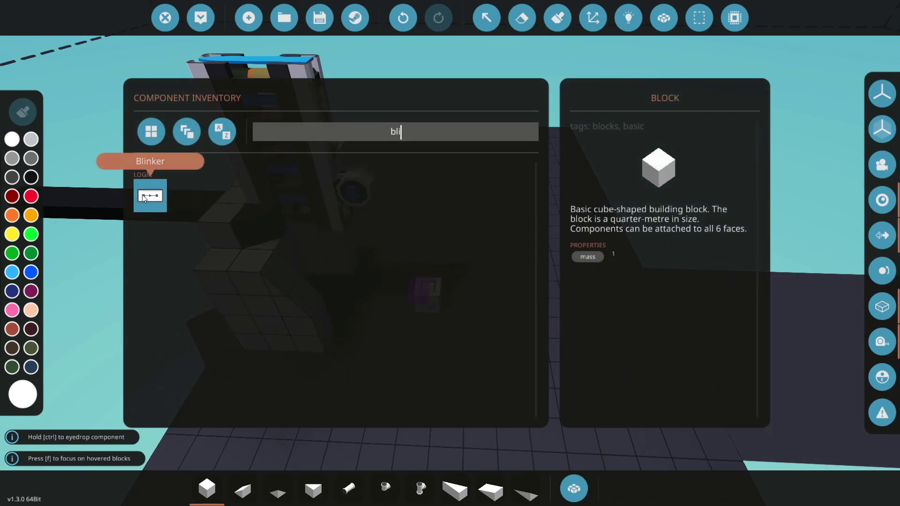
{"action": "left_click", "coordinate": [142, 195]}
{"action": "left_click", "coordinate": [486, 298]}
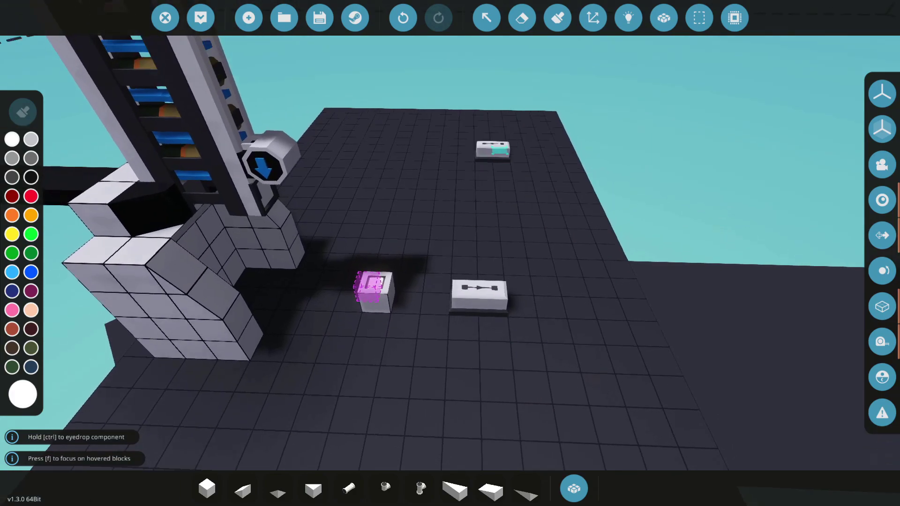
{"action": "key", "text": "o"}
{"action": "scroll", "coordinate": [482, 339], "scroll_direction": "up", "scroll_amount": 1}
{"action": "key", "text": "3"}
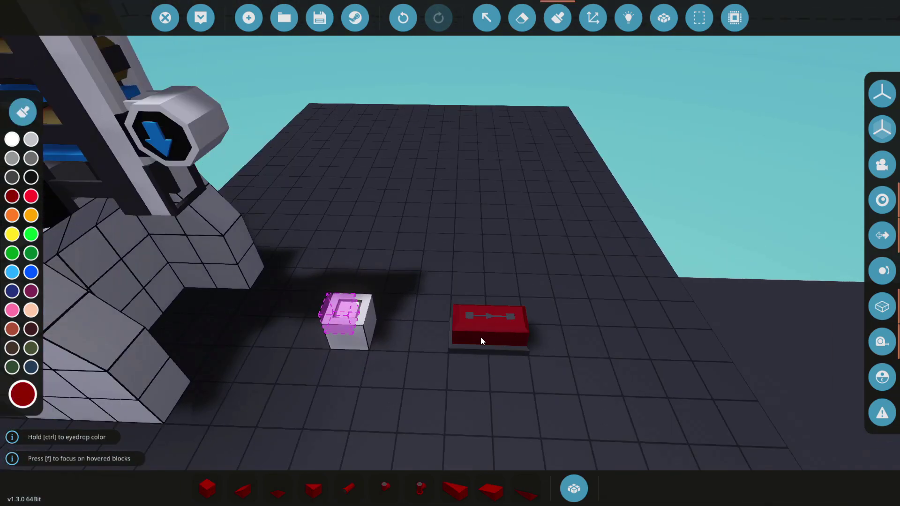
Set the red blinker's Blink On and Blink Off durations to 2.0 seconds each
{"action": "scroll", "coordinate": [172, 193], "scroll_direction": "down", "scroll_amount": 2}
{"action": "left_click", "coordinate": [479, 314]}
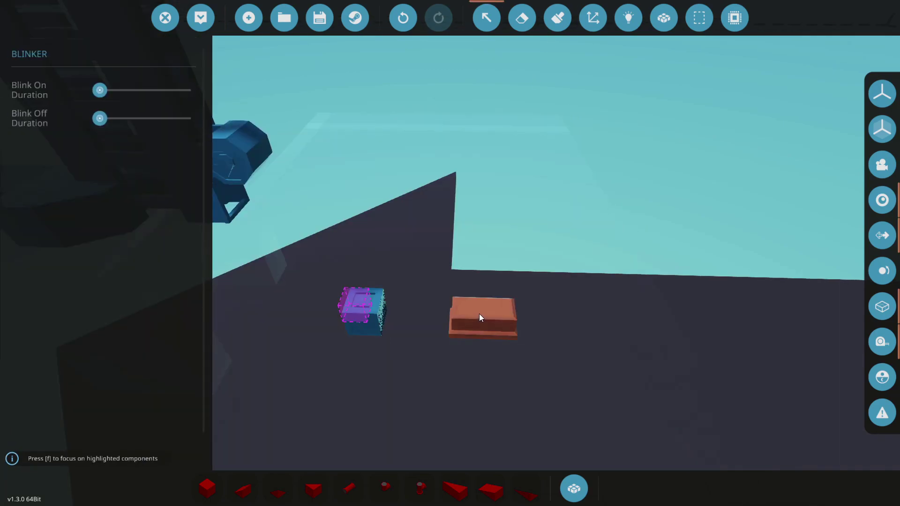
{"action": "left_click_drag", "start_coordinate": [100, 90], "coordinate": [132, 89]}
{"action": "left_click_drag", "start_coordinate": [99, 118], "coordinate": [134, 120]}
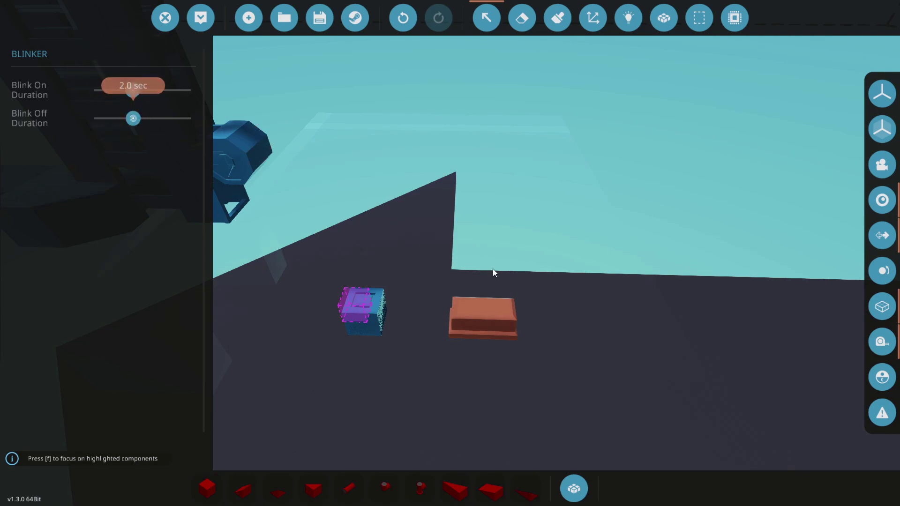
Link the Fire! button's Toggled output to the red blinker's control input, and the blinker's output to the cannon's Open Breech input
{"action": "left_click_drag", "start_coordinate": [496, 293], "coordinate": [378, 213]}
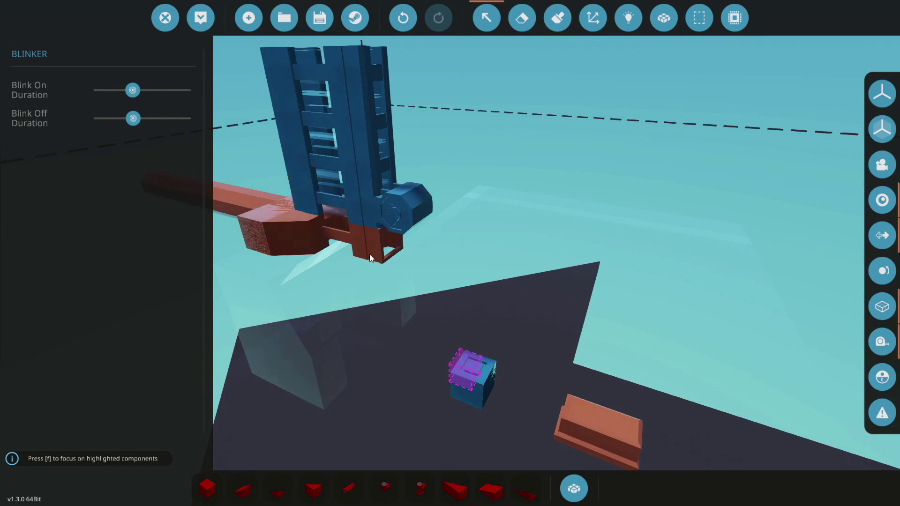
{"action": "left_click_drag", "start_coordinate": [463, 293], "coordinate": [588, 134]}
{"action": "left_click", "coordinate": [628, 17]}
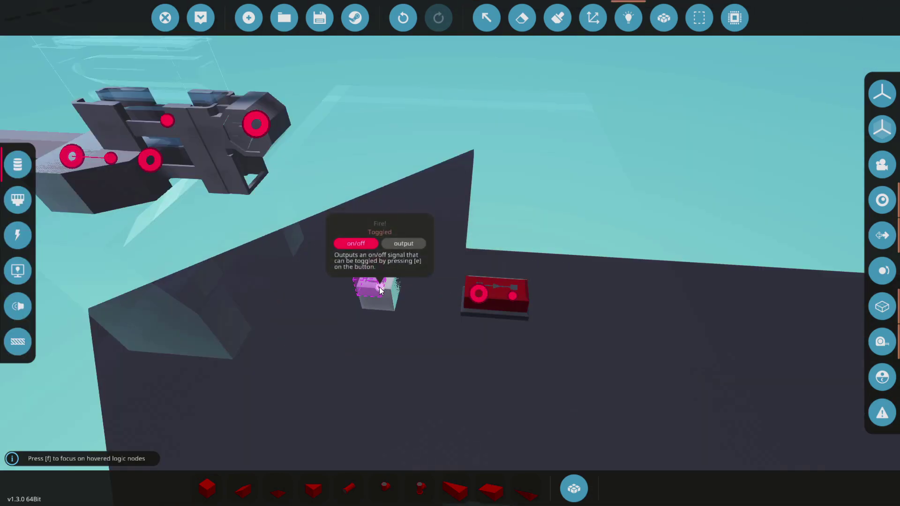
{"action": "left_click_drag", "start_coordinate": [386, 290], "coordinate": [305, 227]}
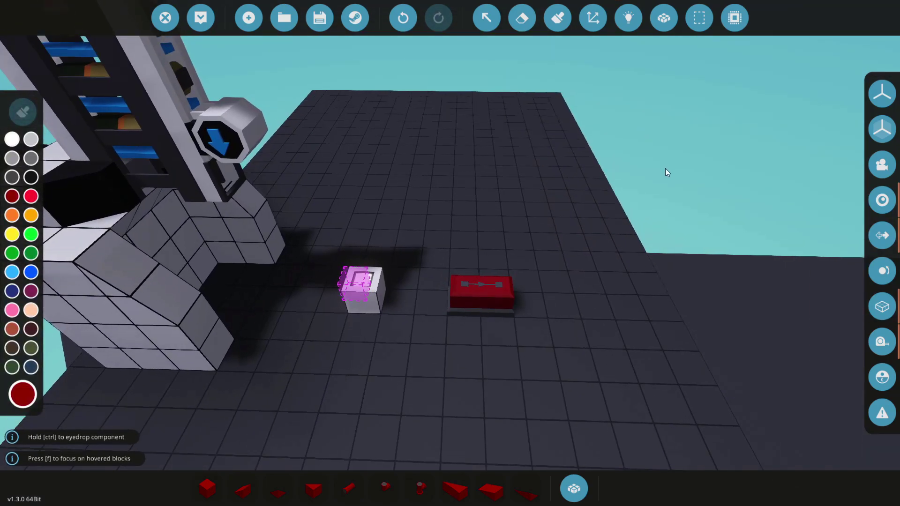
Place a second blinker in light blue beside the red one and raise its on and off durations to about a fifth of their range
{"action": "key", "text": "Tab"}
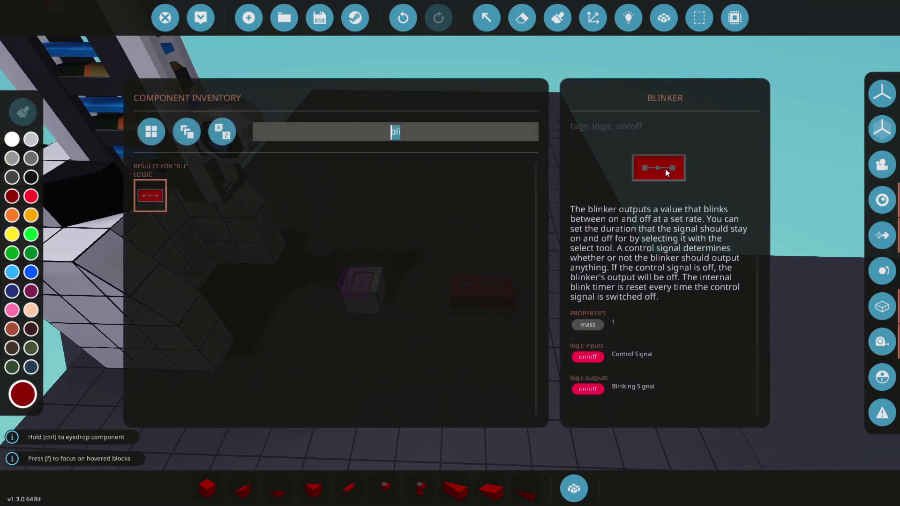
{"action": "left_click", "coordinate": [159, 205]}
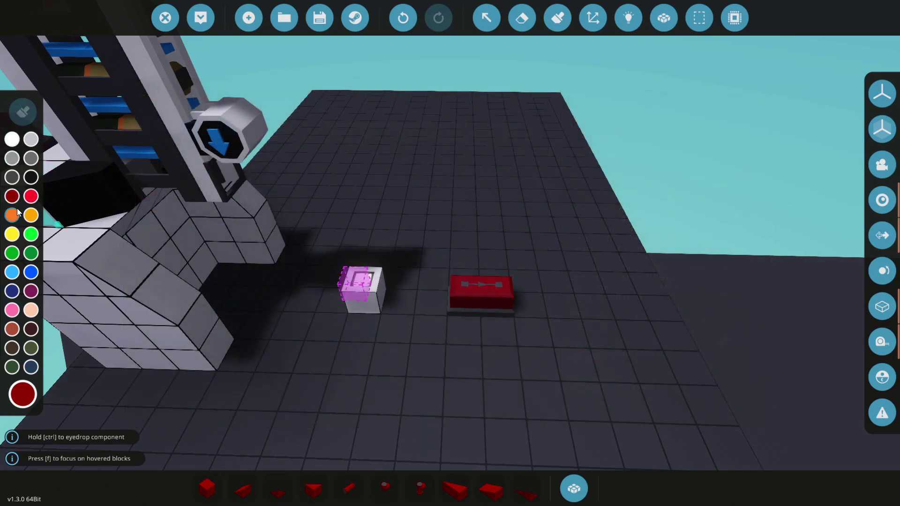
{"action": "left_click", "coordinate": [12, 273]}
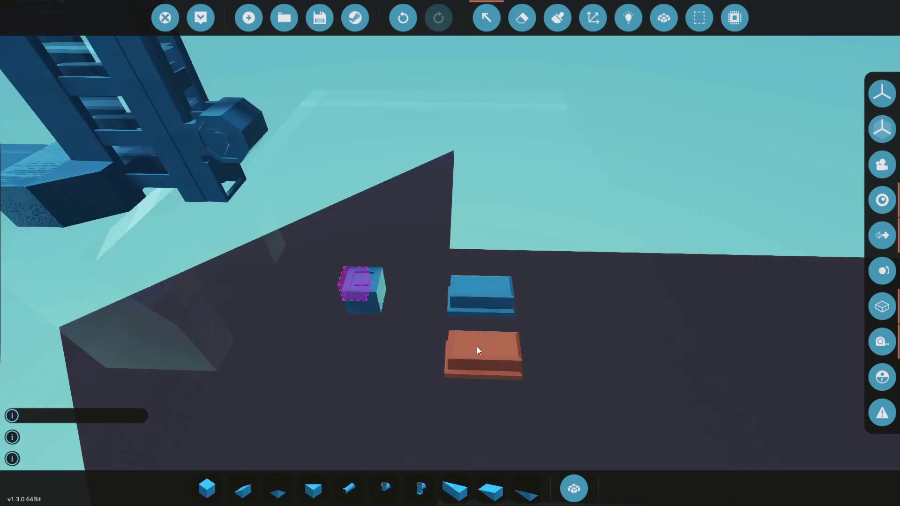
{"action": "left_click", "coordinate": [477, 347]}
{"action": "left_click_drag", "start_coordinate": [103, 89], "coordinate": [118, 116]}
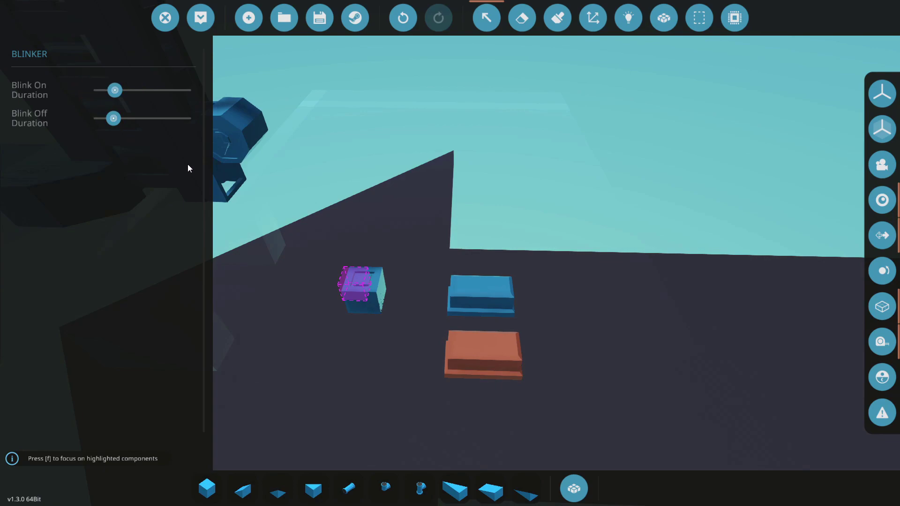
Link the light blue blinker's output to the feeder's Feed input
{"action": "left_click", "coordinate": [629, 17]}
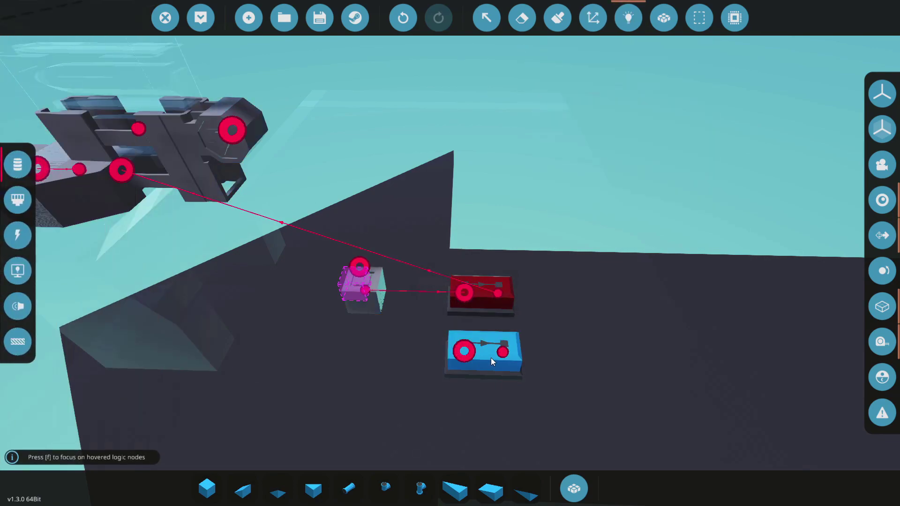
{"action": "left_click_drag", "start_coordinate": [500, 351], "coordinate": [236, 137]}
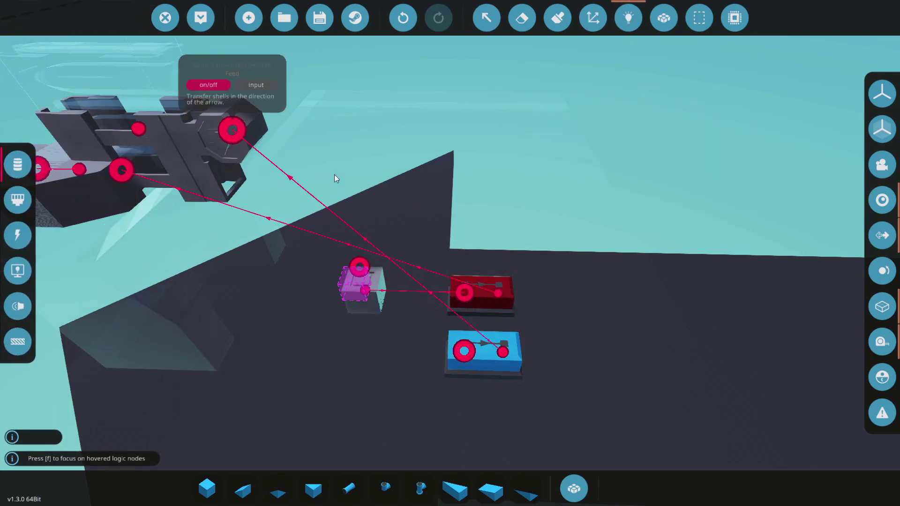
Place a white delay component between the Fire! button and the blinkers and raise its Delay Timer to about a fifth of its range
{"action": "left_click_drag", "start_coordinate": [334, 174], "coordinate": [470, 208]}
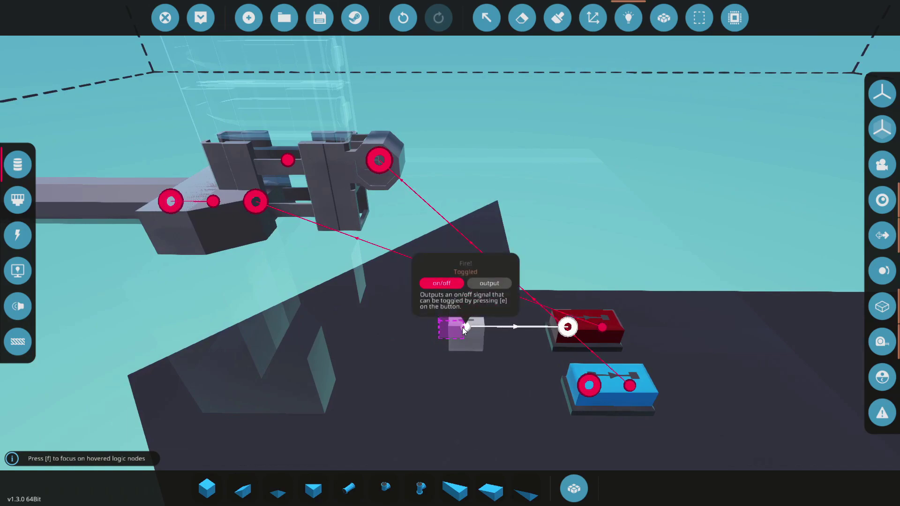
{"action": "left_click_drag", "start_coordinate": [464, 331], "coordinate": [465, 328]}
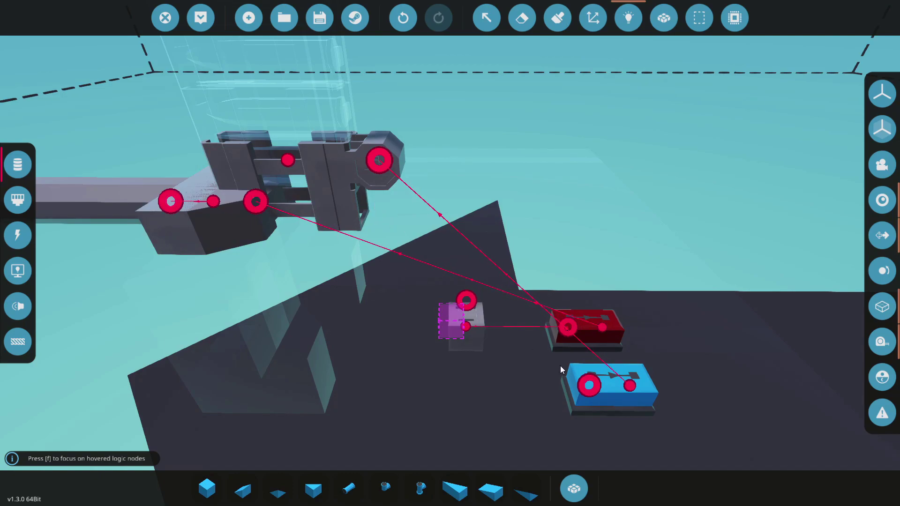
{"action": "key", "text": "Tab"}
{"action": "type", "text": "dela"}
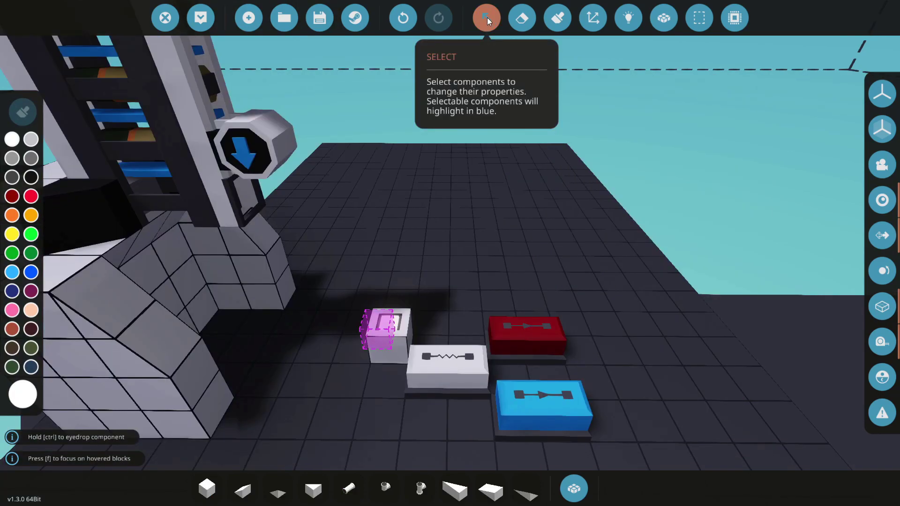
{"action": "left_click", "coordinate": [487, 19]}
{"action": "left_click", "coordinate": [469, 364]}
{"action": "left_click_drag", "start_coordinate": [100, 89], "coordinate": [115, 88]}
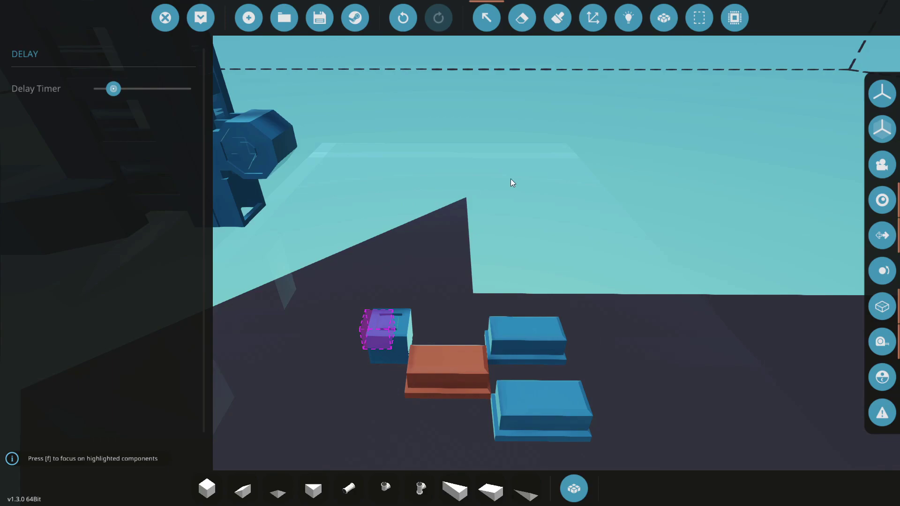
Link the Fire! button's Toggled output to the delay's input and the delay's output to the light blue blinker's Control Signal
{"action": "left_click", "coordinate": [629, 18]}
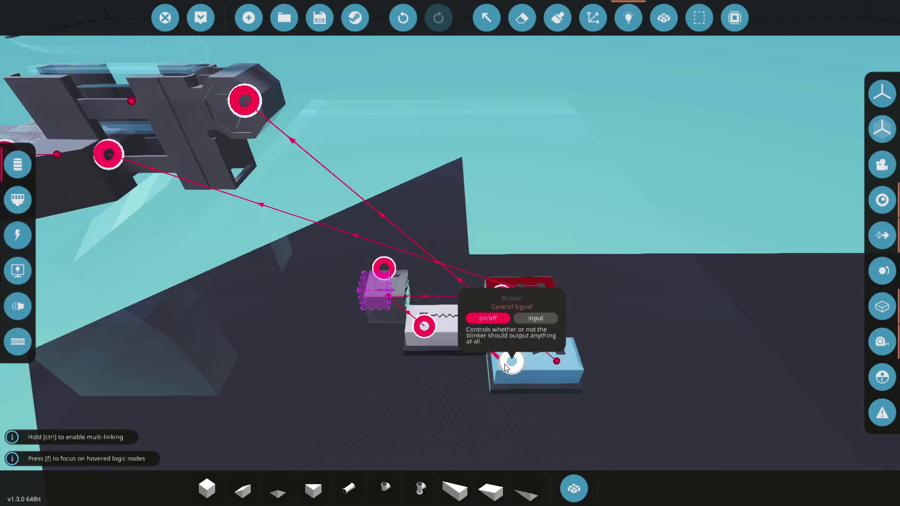
{"action": "left_click", "coordinate": [506, 366]}
{"action": "scroll", "coordinate": [464, 366], "scroll_direction": "down", "scroll_amount": 3}
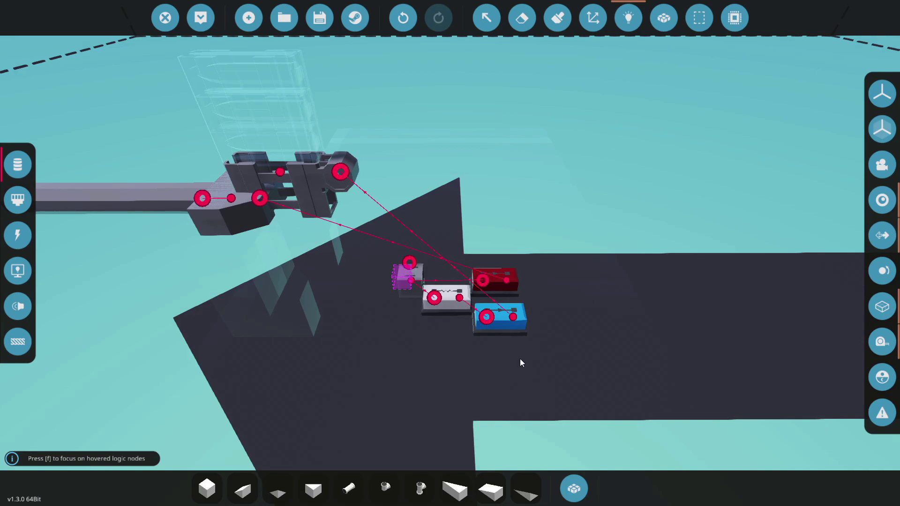
Spawn the vehicle, walk up to the cannon and switch on the Fire! button to test the delayed feeding
{"action": "left_click", "coordinate": [204, 26]}
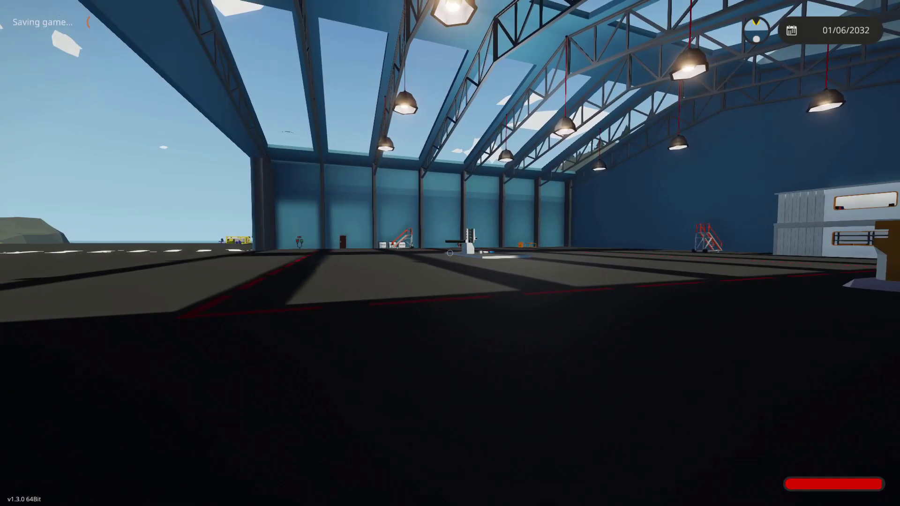
{"action": "key", "text": "w"}
{"action": "scroll", "coordinate": [450, 253], "scroll_direction": "down", "scroll_amount": 5}
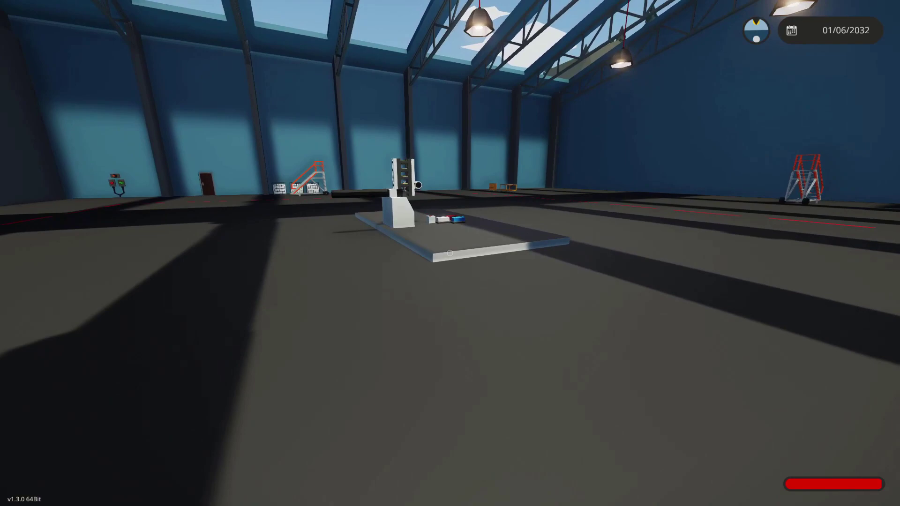
{"action": "key", "text": "w"}
{"action": "key", "text": "e"}
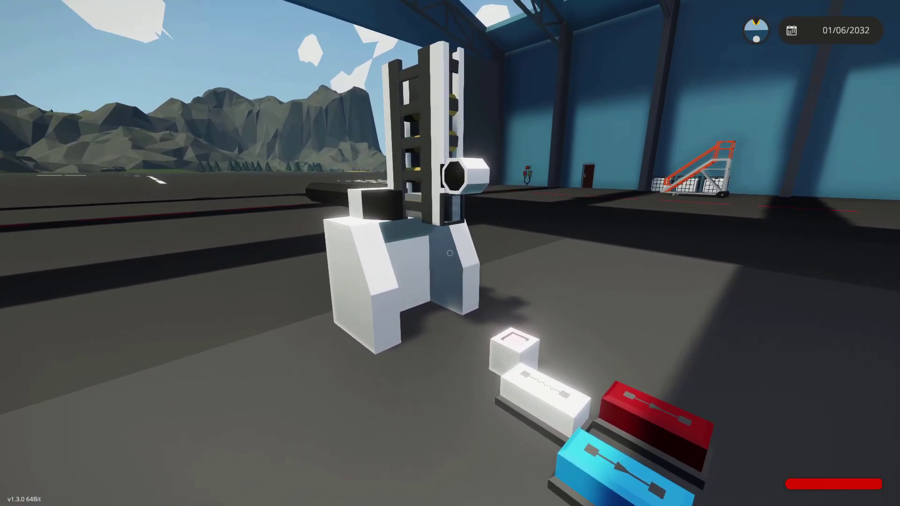
{"action": "left_click", "coordinate": [450, 253]}
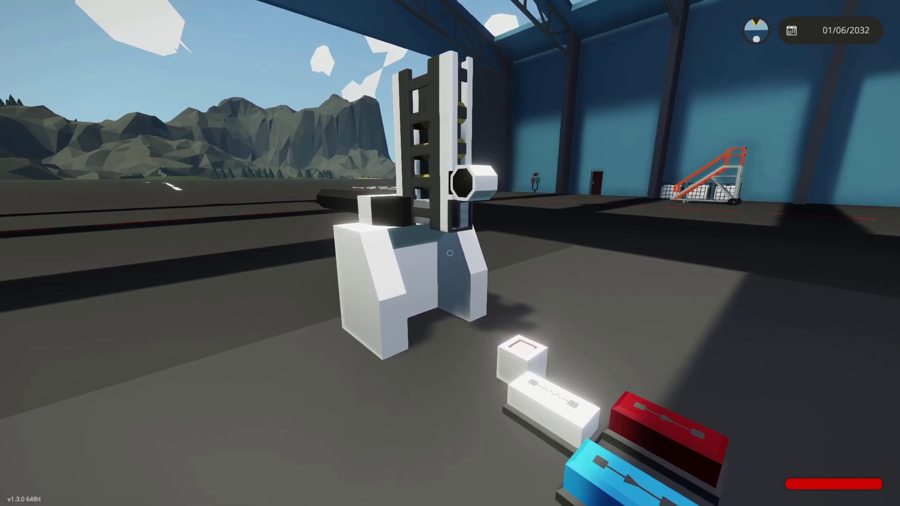
{"action": "key", "text": "w"}
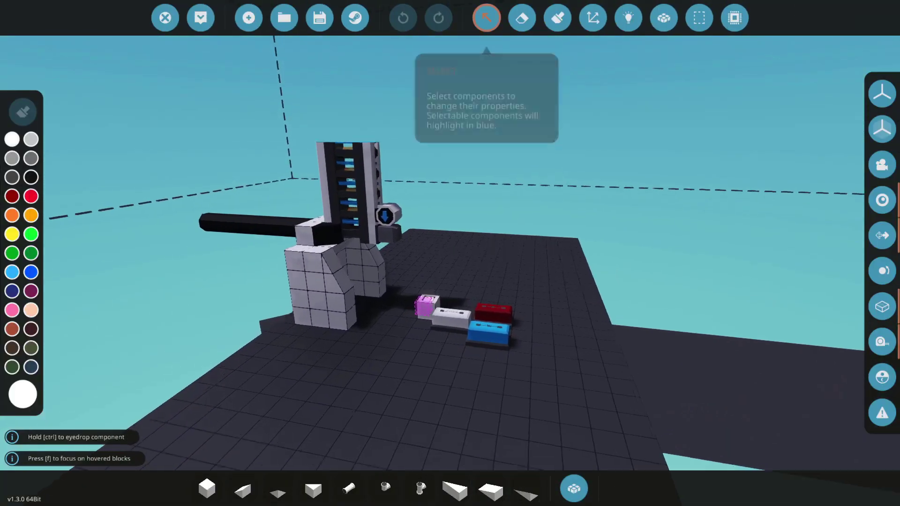
Set the light blue blinker's Blink Off Duration to 3.0 seconds and spawn the vehicle again to test it
{"action": "left_click", "coordinate": [206, 487]}
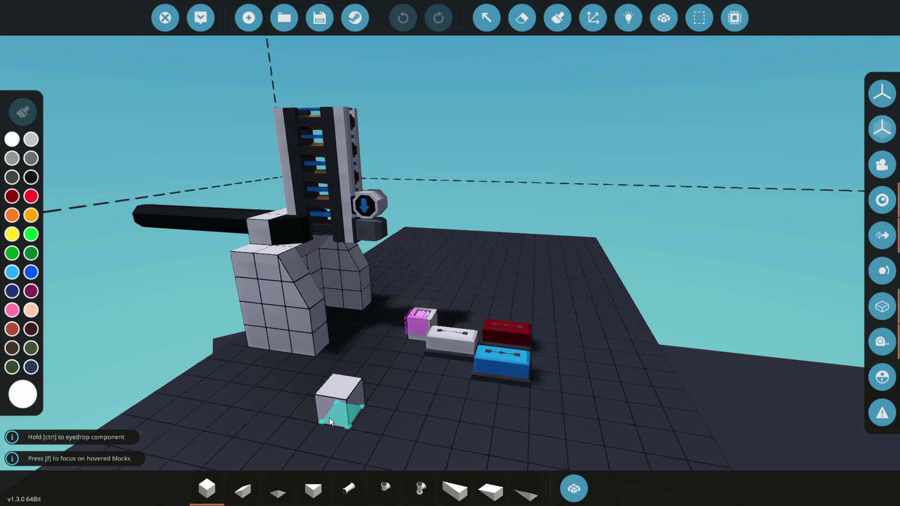
{"action": "left_click", "coordinate": [487, 17]}
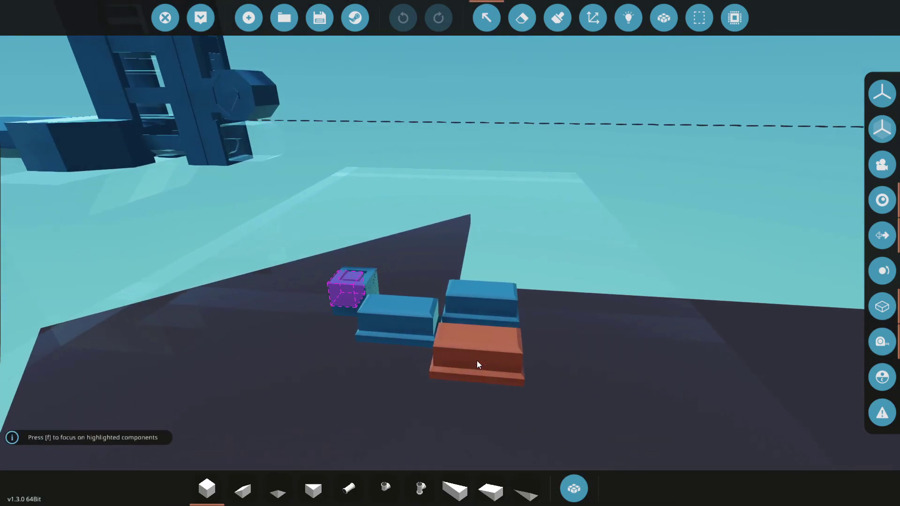
{"action": "left_click", "coordinate": [477, 361]}
{"action": "left_click_drag", "start_coordinate": [114, 118], "coordinate": [151, 118]}
{"action": "right_click", "coordinate": [189, 100]}
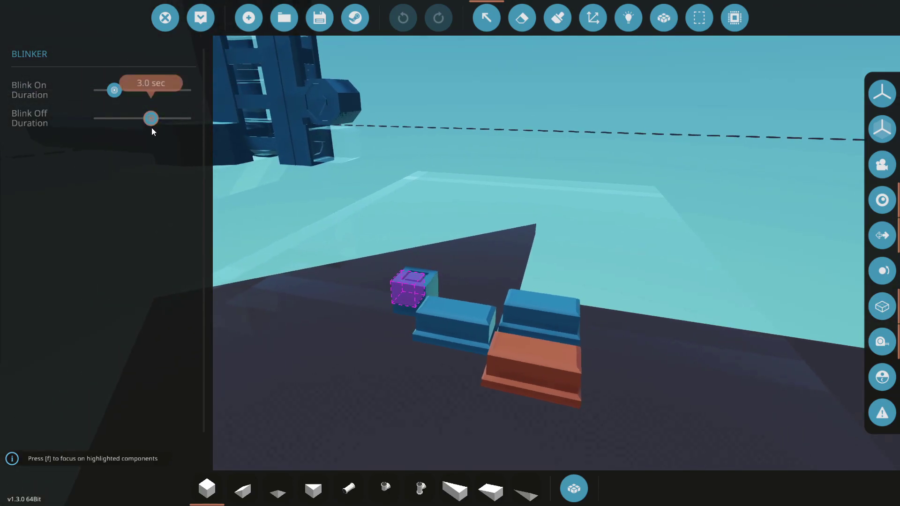
{"action": "right_click", "coordinate": [151, 127]}
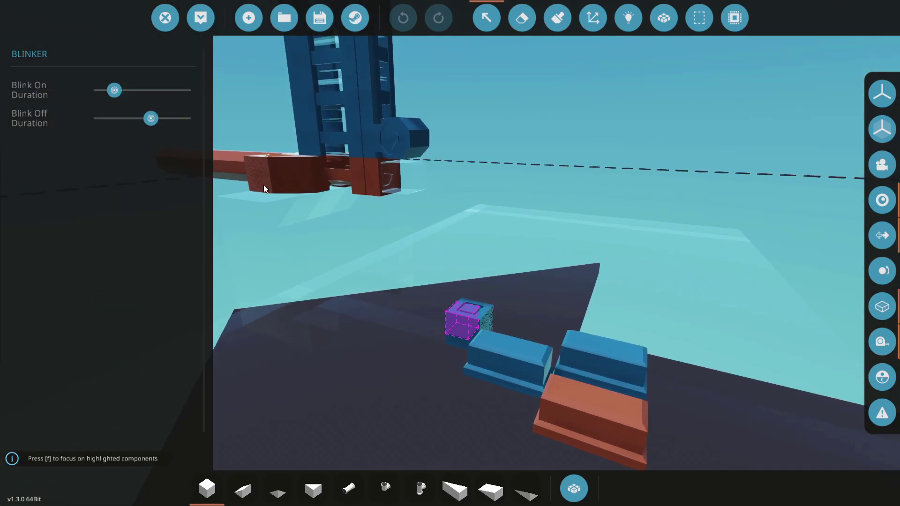
{"action": "left_click", "coordinate": [202, 17]}
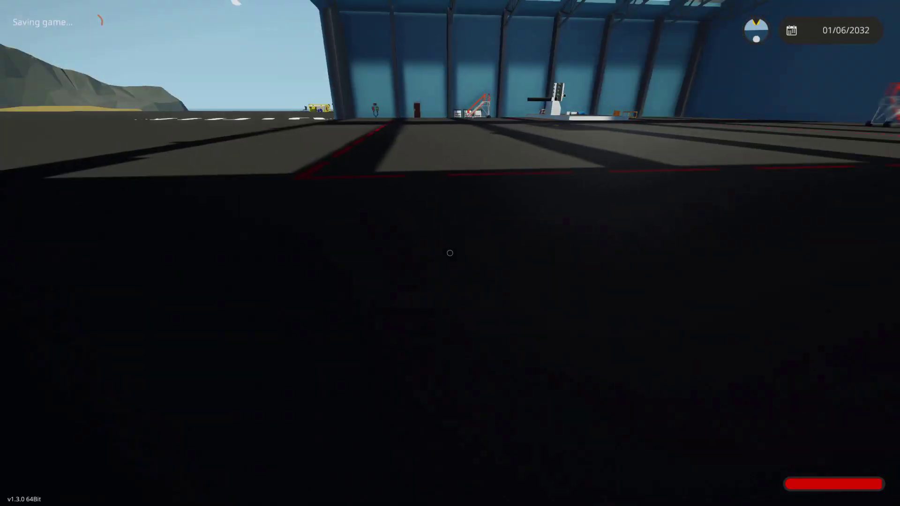
{"action": "key", "text": "s"}
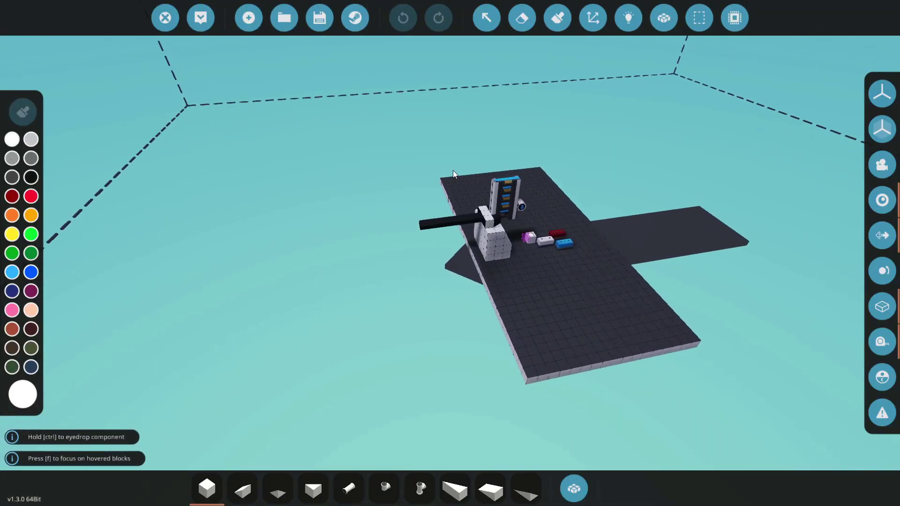
Place a white microcontroller on the base plate in front of the delay and blinkers
{"action": "key", "text": "w"}
{"action": "key", "text": "d"}
{"action": "key", "text": "w"}
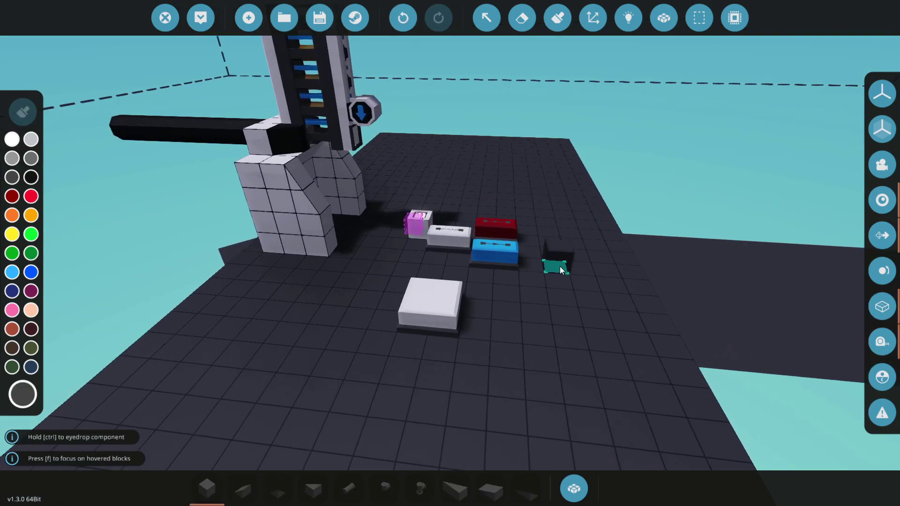
{"action": "key", "text": "w"}
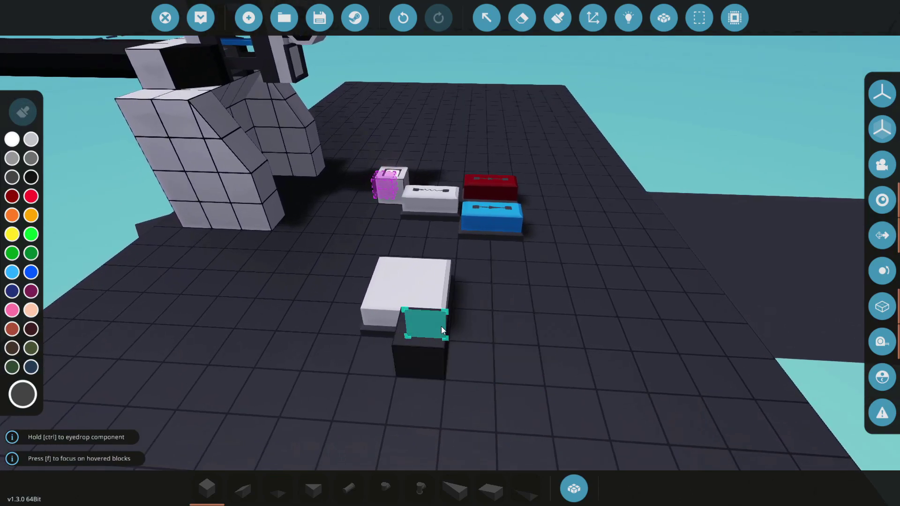
{"action": "key", "text": "w"}
Open the placed microcontroller's schematic in the microcontroller editor
{"action": "left_click", "coordinate": [485, 16]}
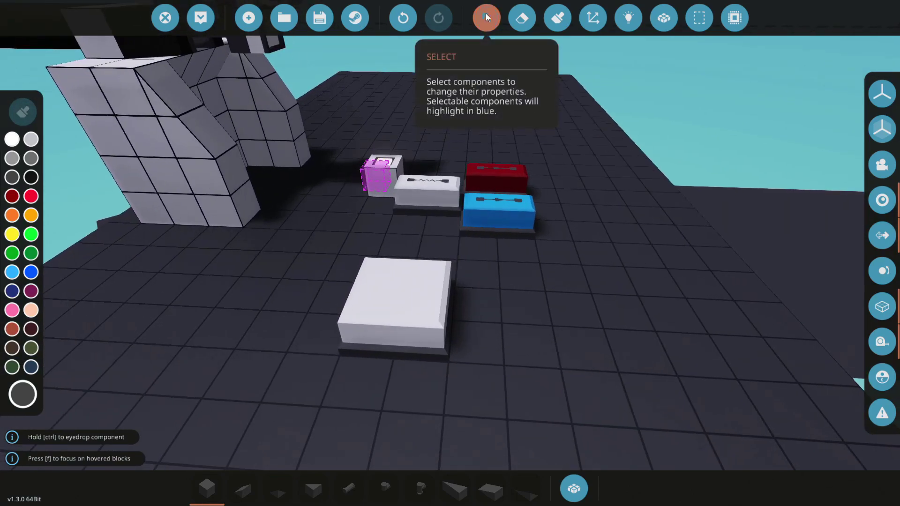
{"action": "left_click", "coordinate": [408, 300]}
{"action": "left_click", "coordinate": [186, 58]}
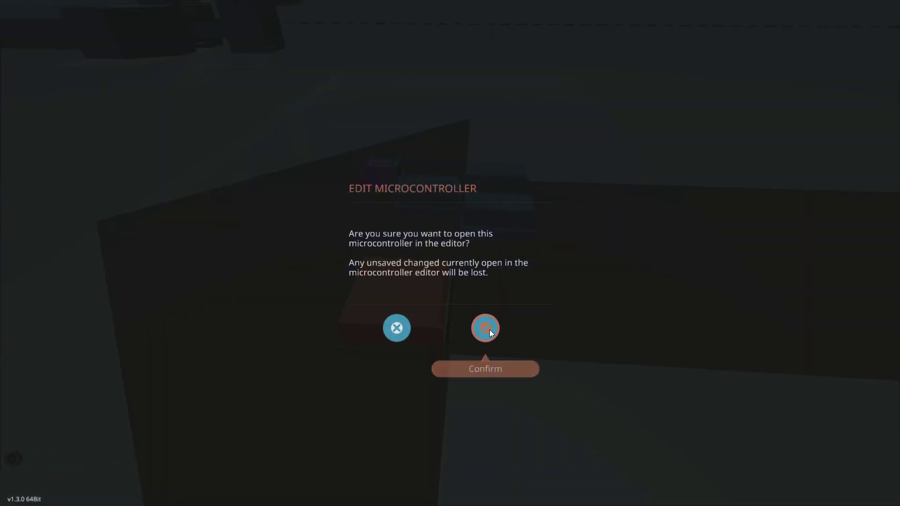
{"action": "left_click", "coordinate": [489, 330]}
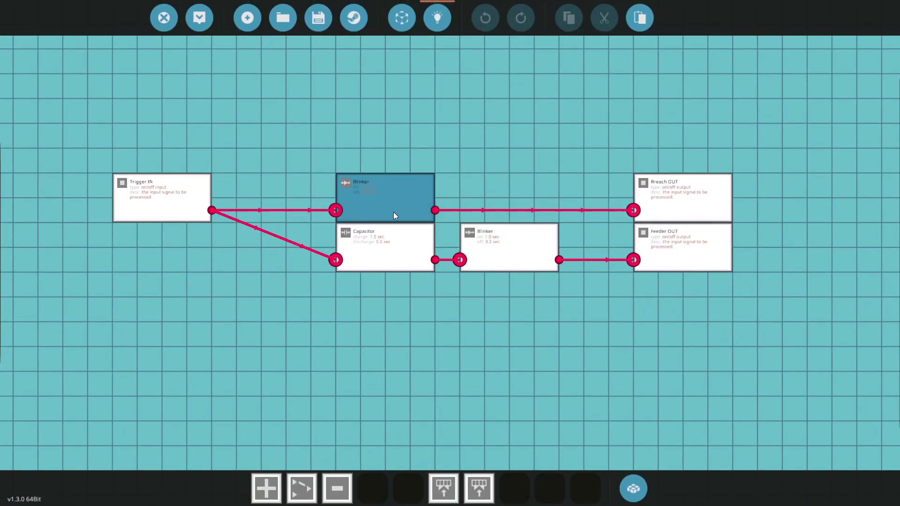
Examine the blinkers and the capacitor's charge and discharge times between the Trigger IN, Breach OUT and Feeder OUT nodes
{"action": "mouse_move", "coordinate": [392, 207]}
{"action": "left_mouse_down"}
{"action": "mouse_move", "coordinate": [384, 164]}
{"action": "mouse_move", "coordinate": [388, 195]}
{"action": "left_mouse_up"}
{"action": "scroll", "coordinate": [443, 251], "scroll_direction": "up", "scroll_amount": 2}
{"action": "left_click", "coordinate": [550, 243]}
{"action": "left_click_drag", "start_coordinate": [548, 239], "coordinate": [547, 258]}
{"action": "scroll", "coordinate": [548, 327], "scroll_direction": "down", "scroll_amount": 2}
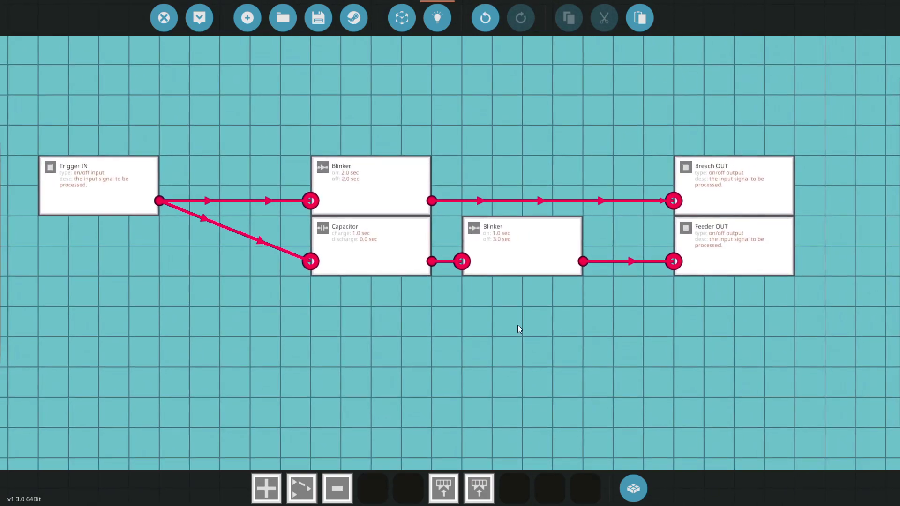
{"action": "left_click", "coordinate": [364, 256]}
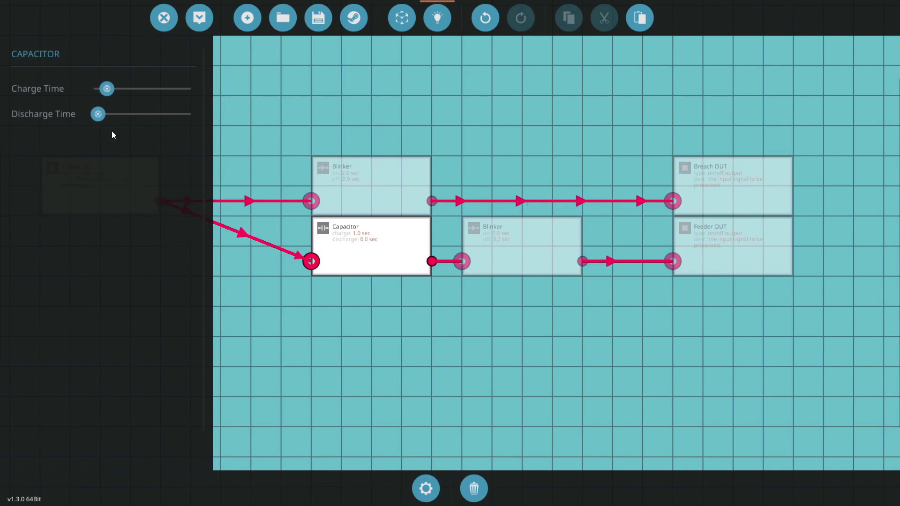
{"action": "mouse_move", "coordinate": [105, 89]}
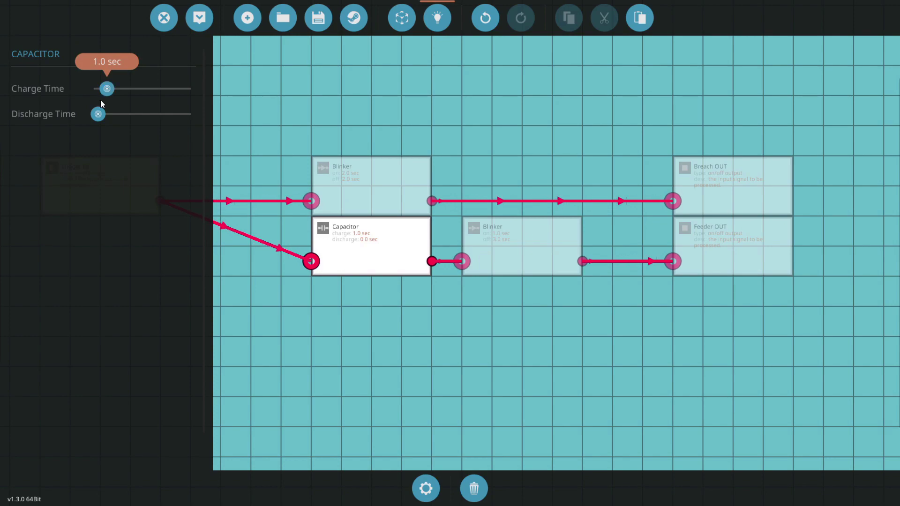
{"action": "mouse_move", "coordinate": [96, 116]}
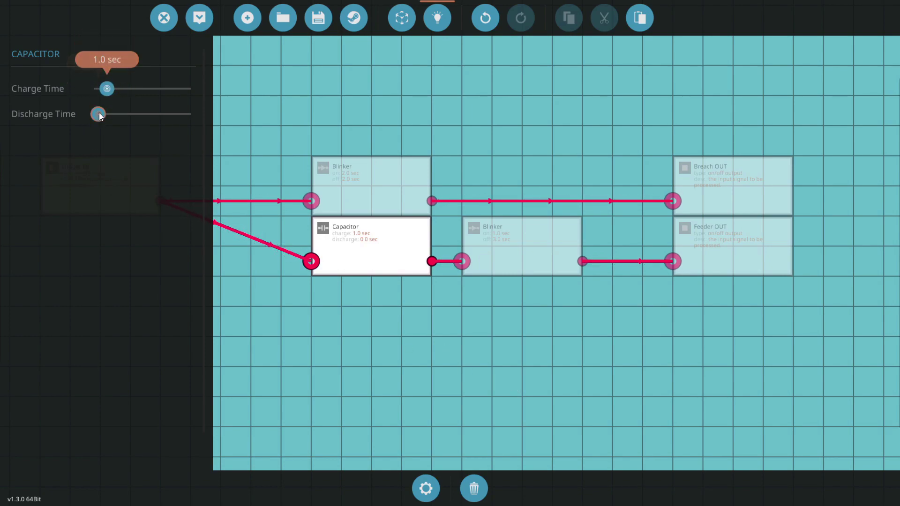
{"action": "left_click", "coordinate": [524, 422]}
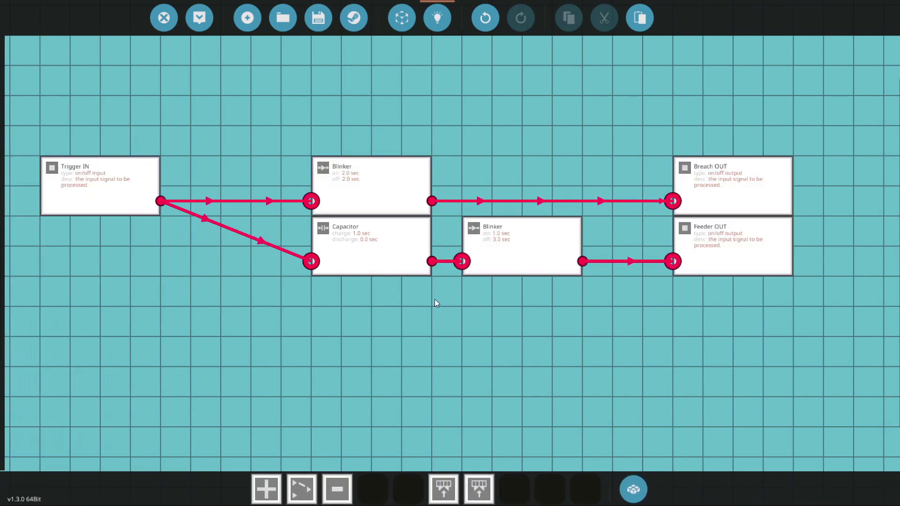
{"action": "left_click", "coordinate": [362, 261]}
{"action": "left_click", "coordinate": [402, 309]}
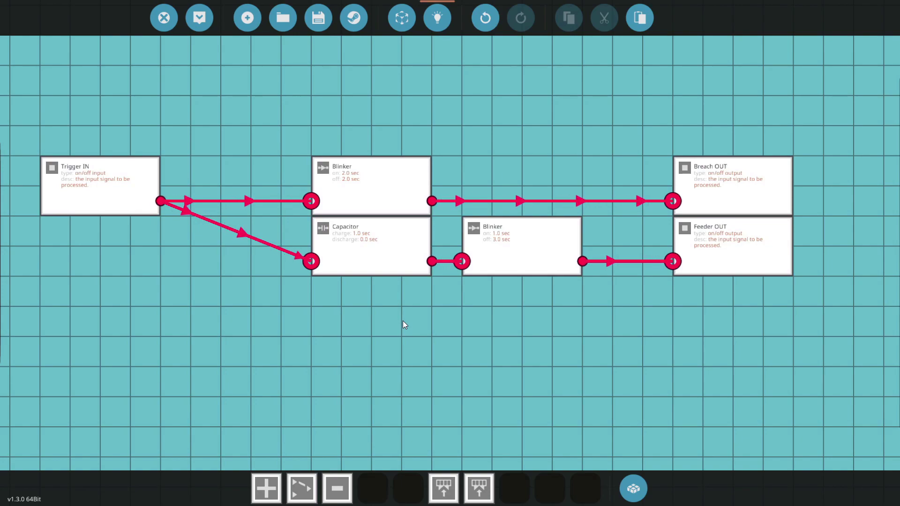
Update the placed microcontroller with the schematic and try to link one of its outputs toward the cannon in the logic view
{"action": "left_click_drag", "start_coordinate": [130, 180], "coordinate": [131, 207]}
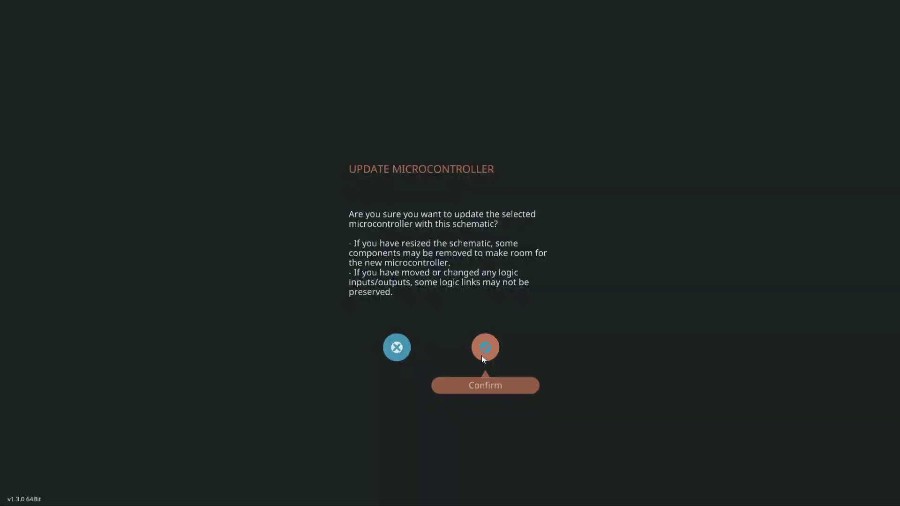
{"action": "left_click", "coordinate": [482, 356]}
{"action": "left_click", "coordinate": [628, 23]}
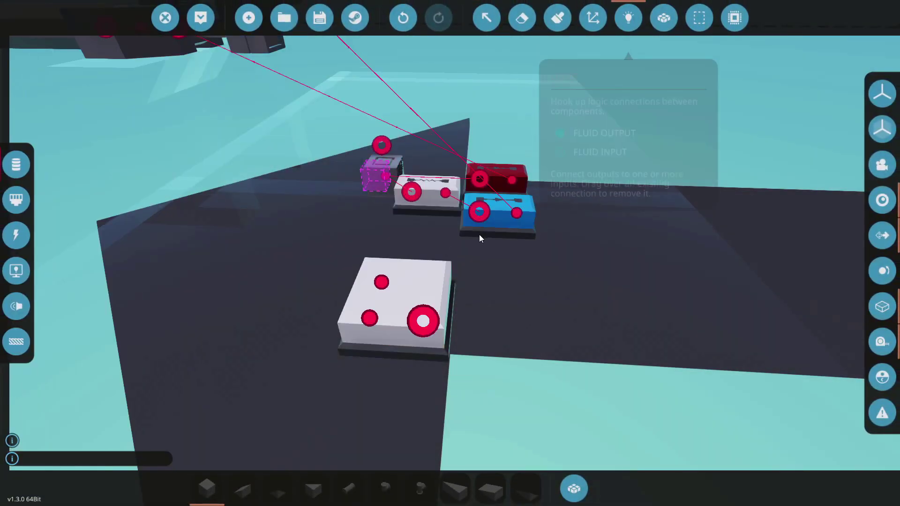
{"action": "left_click_drag", "start_coordinate": [379, 283], "coordinate": [368, 77]}
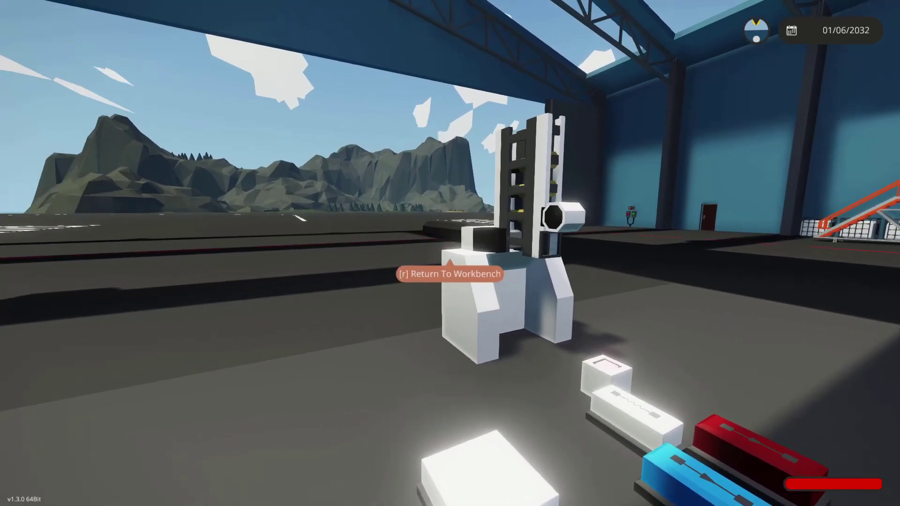
Walk around the spawned cannon in third-person view and watch the automated firing setup
{"action": "middle_click", "coordinate": [450, 253]}
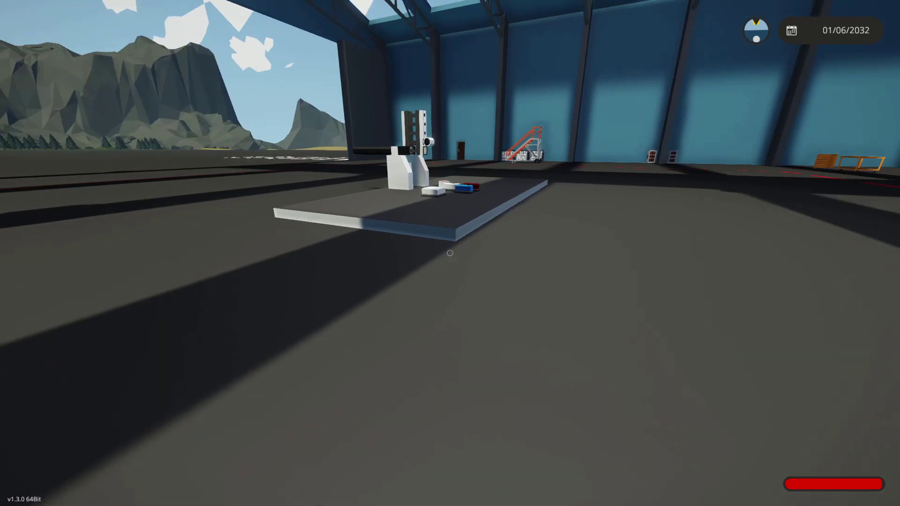
{"action": "key", "text": "w"}
{"action": "key", "text": "a"}
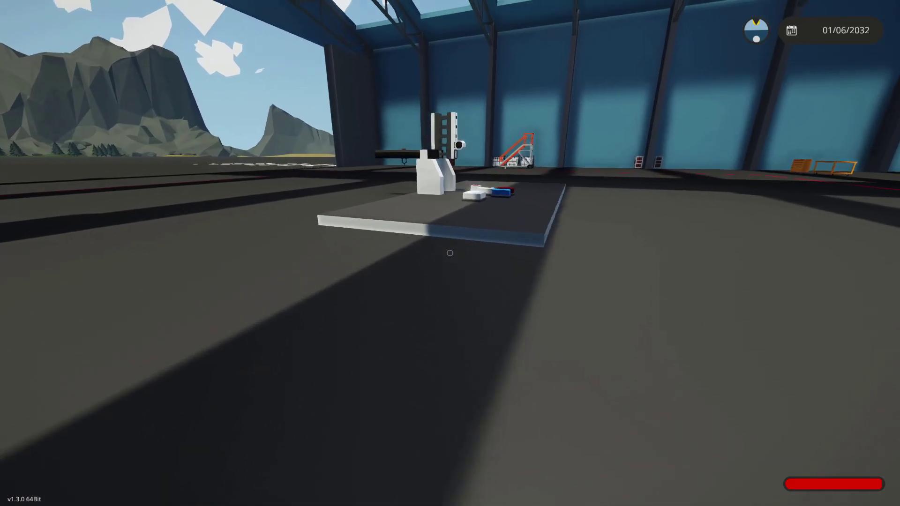
{"action": "key", "text": "Tab"}
{"action": "key", "text": "w"}
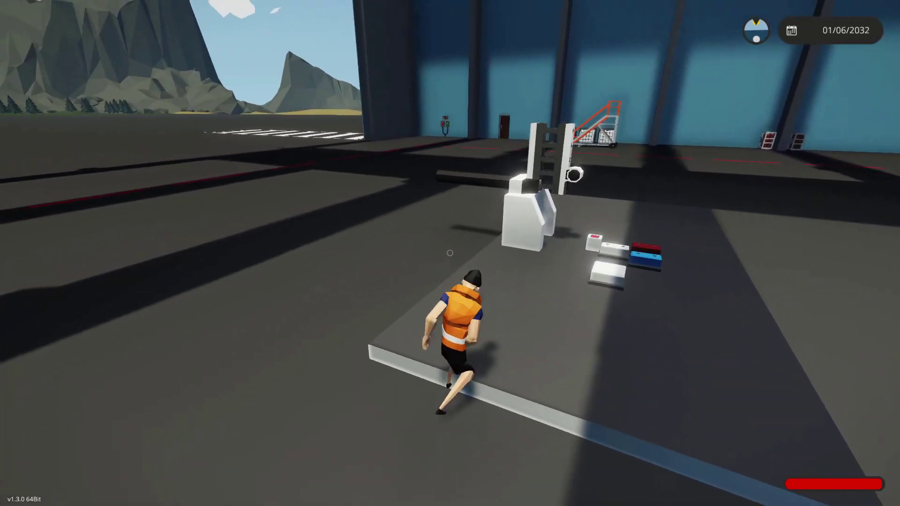
{"action": "key", "text": "space"}
{"action": "key", "text": "d"}
{"action": "key", "text": "w"}
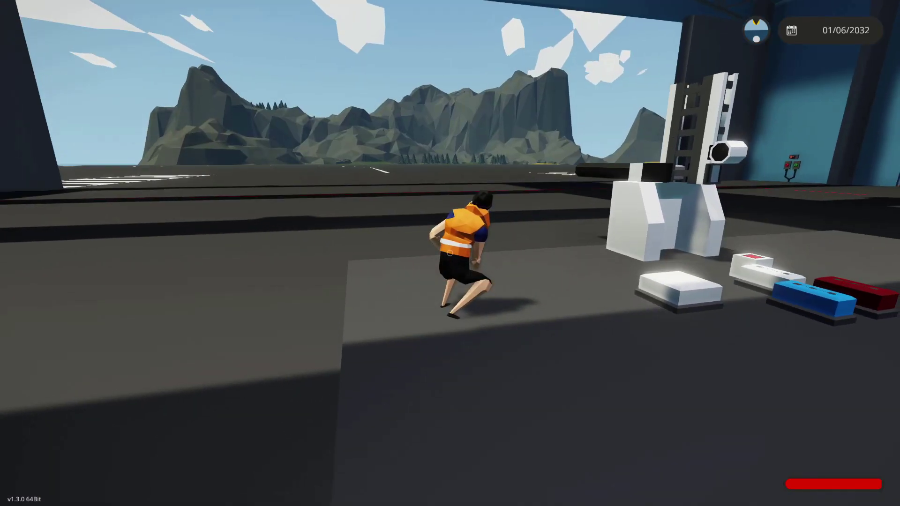
{"action": "key", "text": "w"}
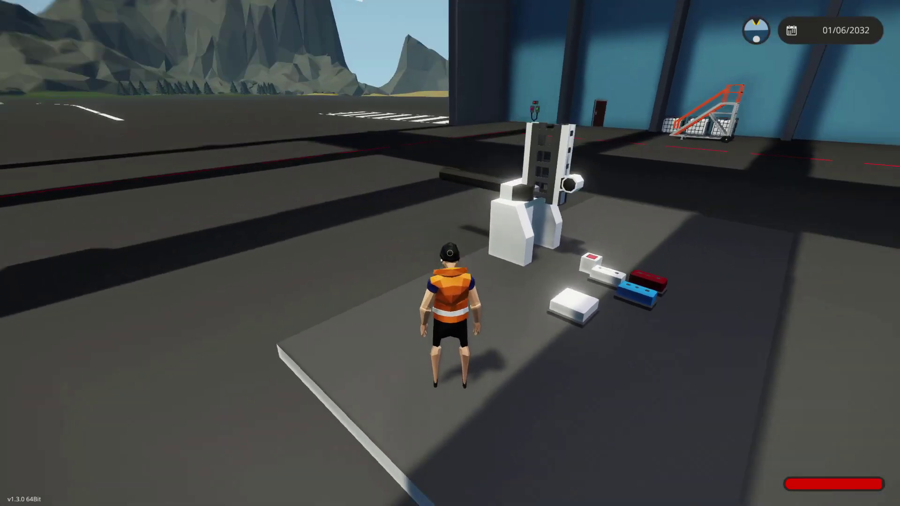
{"action": "key", "text": "d"}
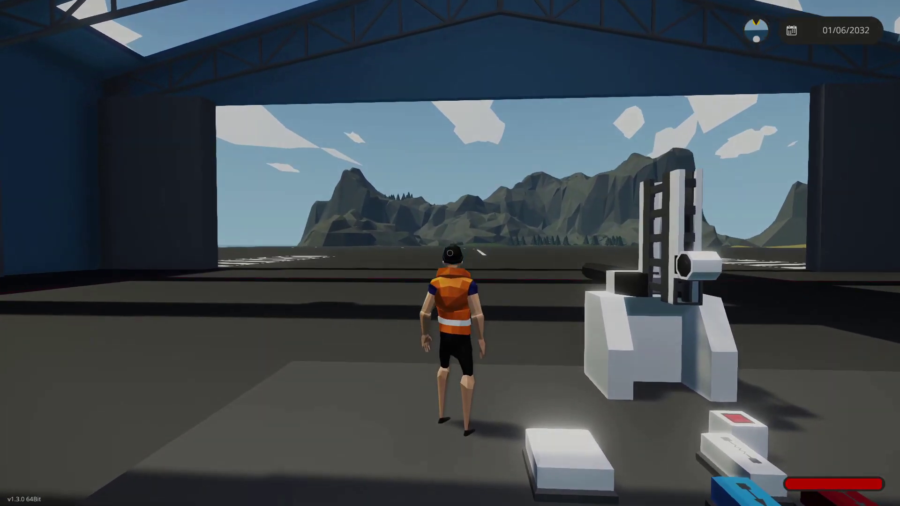